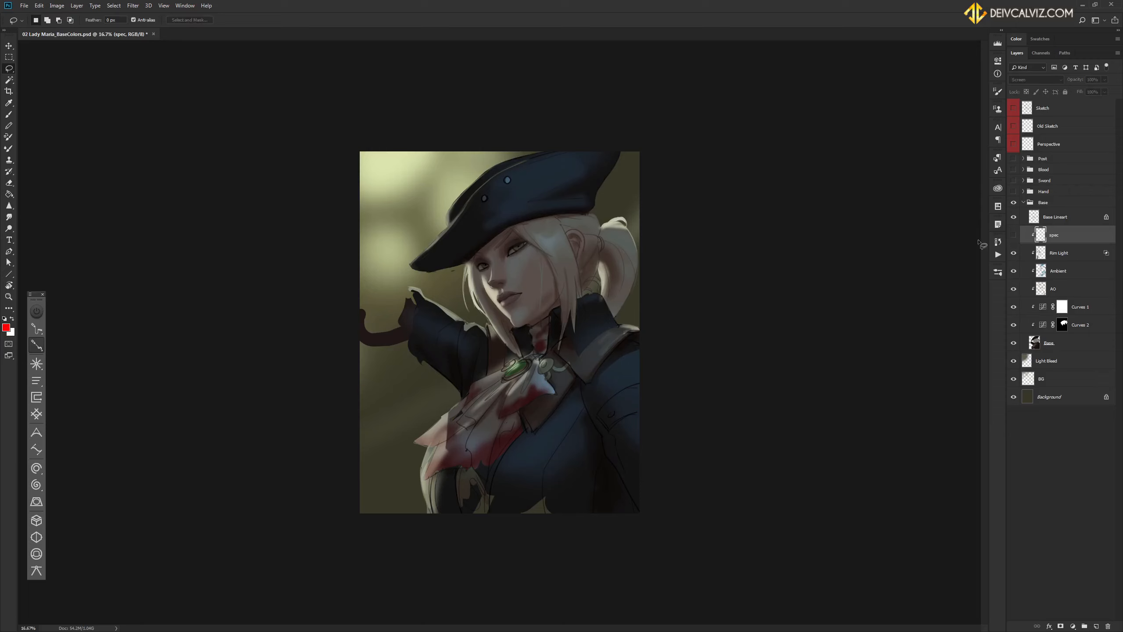
Show the spec layer and add a new layer directly above it, outside the clipping group.
{"action": "left_click", "coordinate": [1013, 235]}
{"action": "left_click", "coordinate": [1097, 624]}
{"action": "key", "text": "ctrl+plus"}
{"action": "key", "text": "ctrl+plus"}
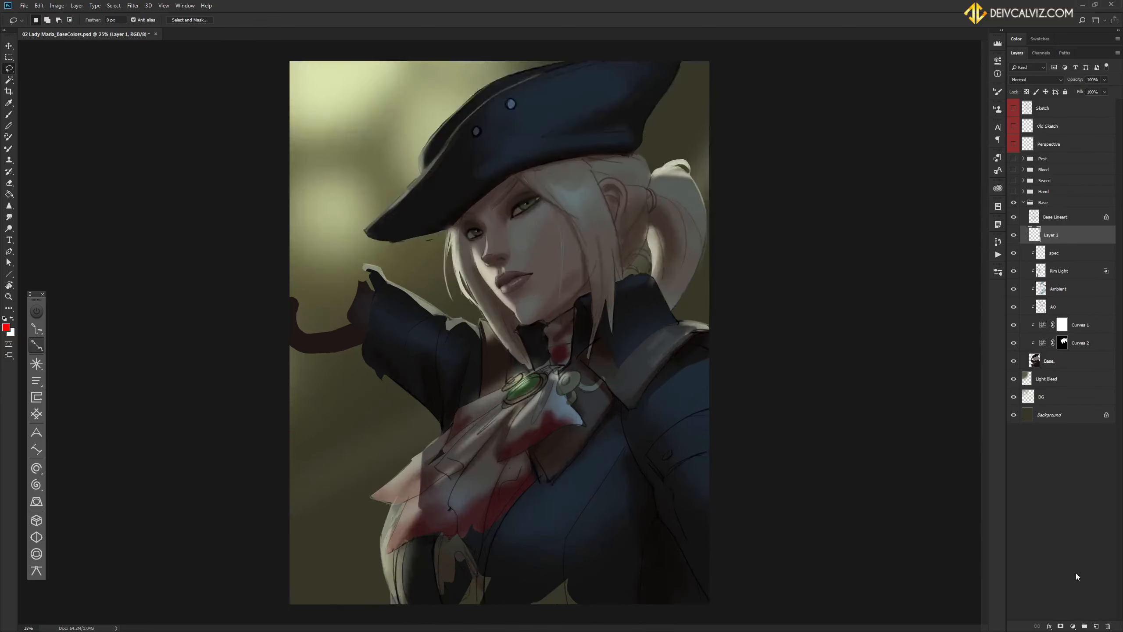
{"action": "mouse_move", "coordinate": [689, 363]}
{"action": "left_mouse_down"}
{"action": "mouse_move", "coordinate": [596, 376]}
{"action": "mouse_move", "coordinate": [577, 429]}
{"action": "left_mouse_up"}
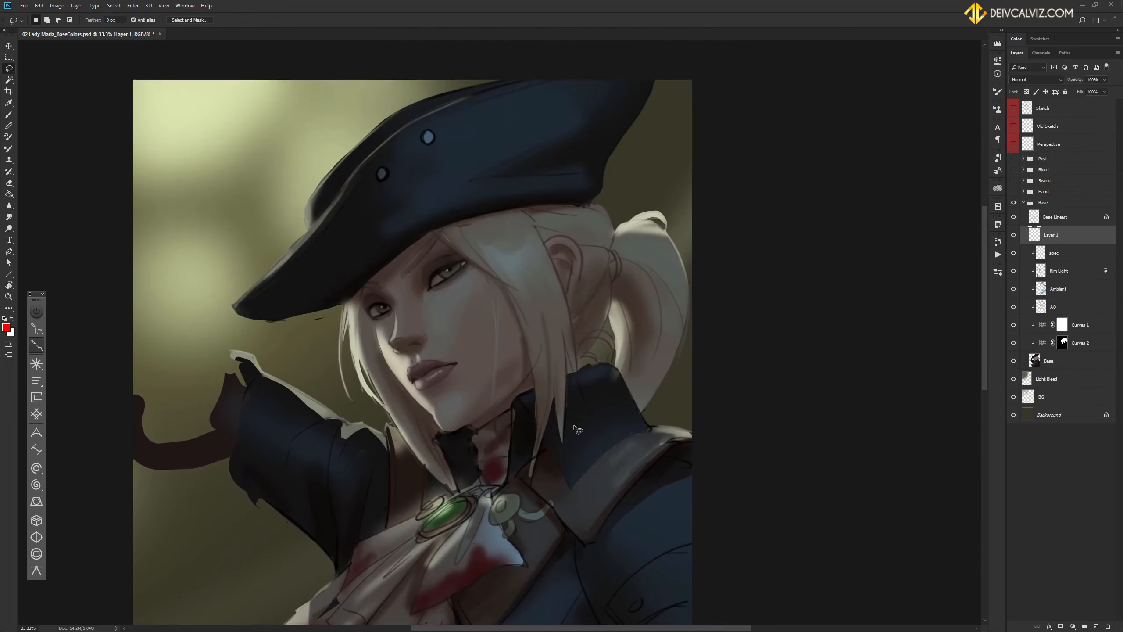
Paint a soft olive light bleed along the hat's rear edge with a brush colour sampled from the background.
{"action": "key", "text": "b"}
{"action": "left_click", "coordinate": [619, 152], "text": "alt"}
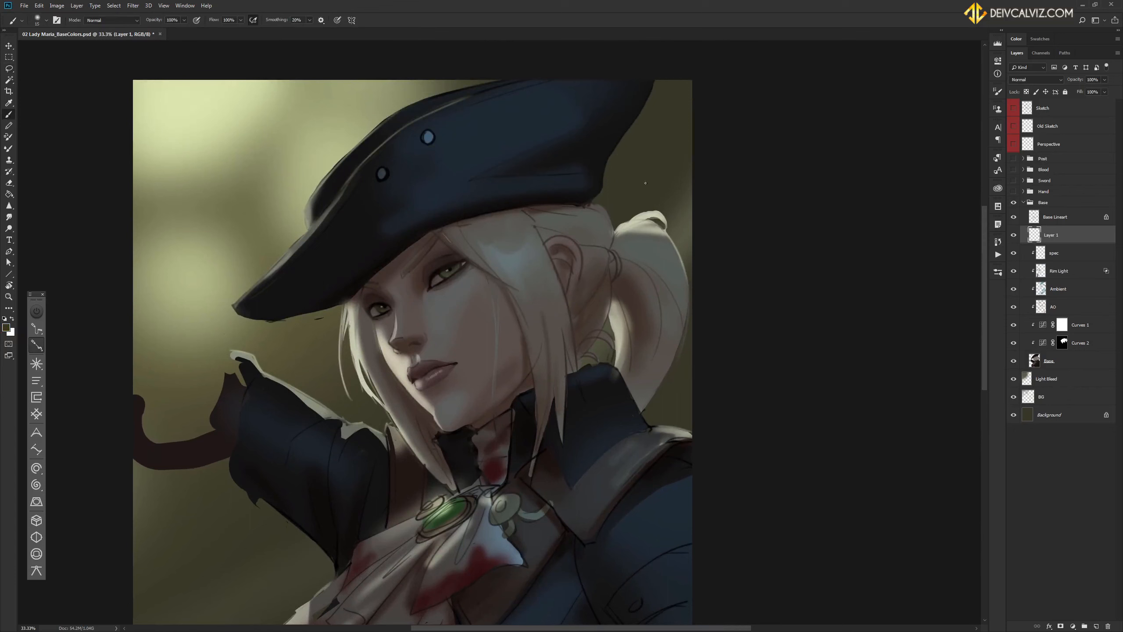
{"action": "key", "text": "bracketright"}
{"action": "key", "text": "bracketright"}
{"action": "key", "text": "bracketright"}
{"action": "left_click", "coordinate": [642, 159], "text": "alt"}
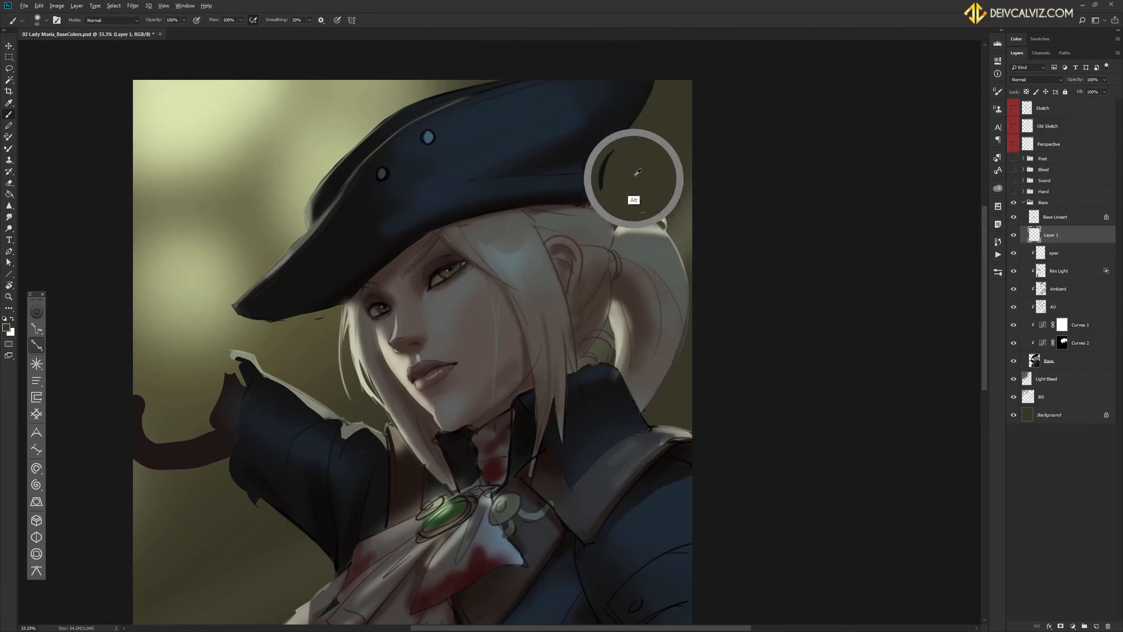
{"action": "mouse_move", "coordinate": [602, 162]}
{"action": "left_mouse_down"}
{"action": "mouse_move", "coordinate": [646, 89]}
{"action": "mouse_move", "coordinate": [610, 128]}
{"action": "mouse_move", "coordinate": [596, 158]}
{"action": "mouse_move", "coordinate": [621, 120]}
{"action": "mouse_move", "coordinate": [598, 170]}
{"action": "mouse_move", "coordinate": [659, 61]}
{"action": "left_mouse_up"}
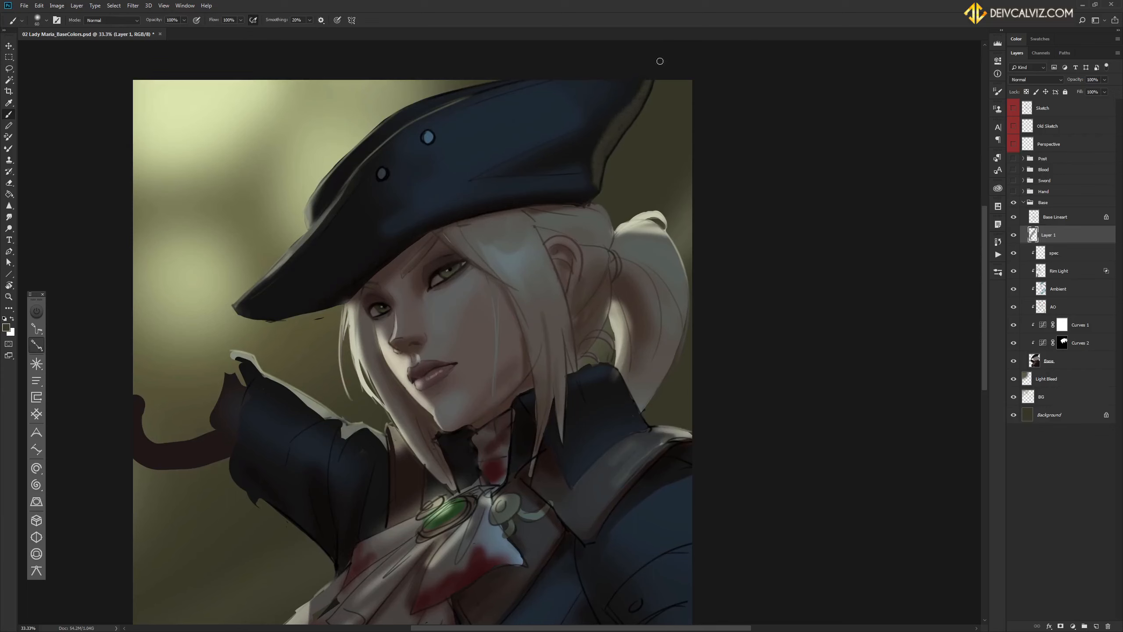
Lower the opacity of the light-bleed layer to 27% and check the effect against the whole portrait.
{"action": "left_click_drag", "start_coordinate": [1076, 80], "coordinate": [1060, 81]}
{"action": "key", "text": "ctrl+minus"}
{"action": "key", "text": "ctrl+minus"}
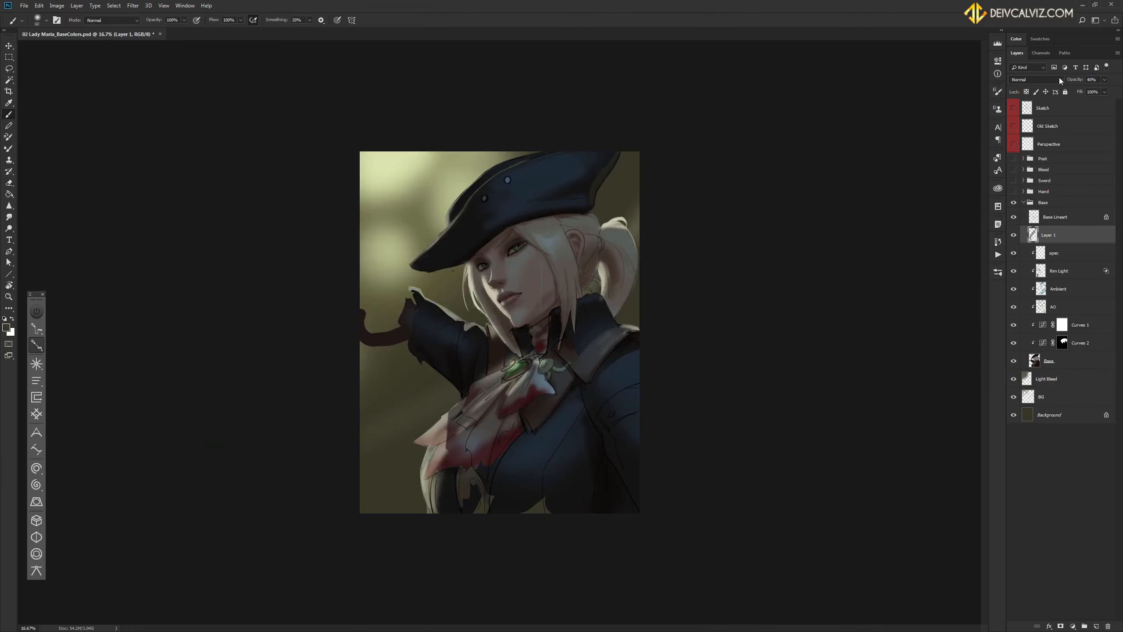
{"action": "key", "text": "ctrl+minus"}
{"action": "key", "text": "ctrl+minus"}
{"action": "key", "text": "ctrl+plus"}
{"action": "key", "text": "ctrl+plus"}
{"action": "key", "text": "ctrl+plus"}
{"action": "left_click_drag", "start_coordinate": [1072, 82], "coordinate": [1069, 82]}
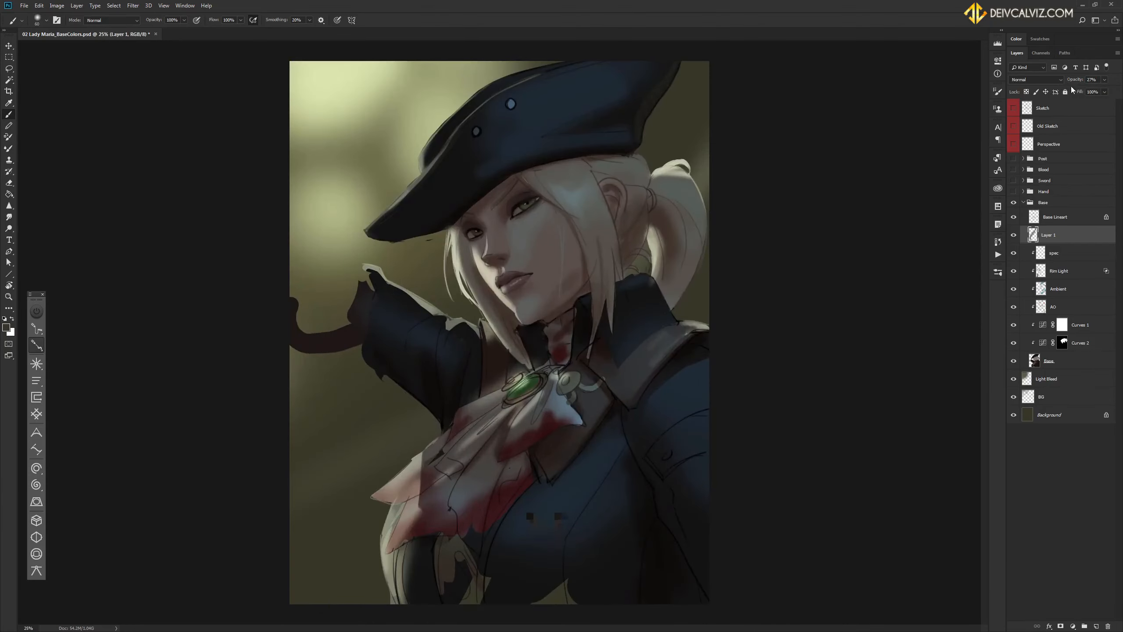
{"action": "key", "text": "ctrl+minus"}
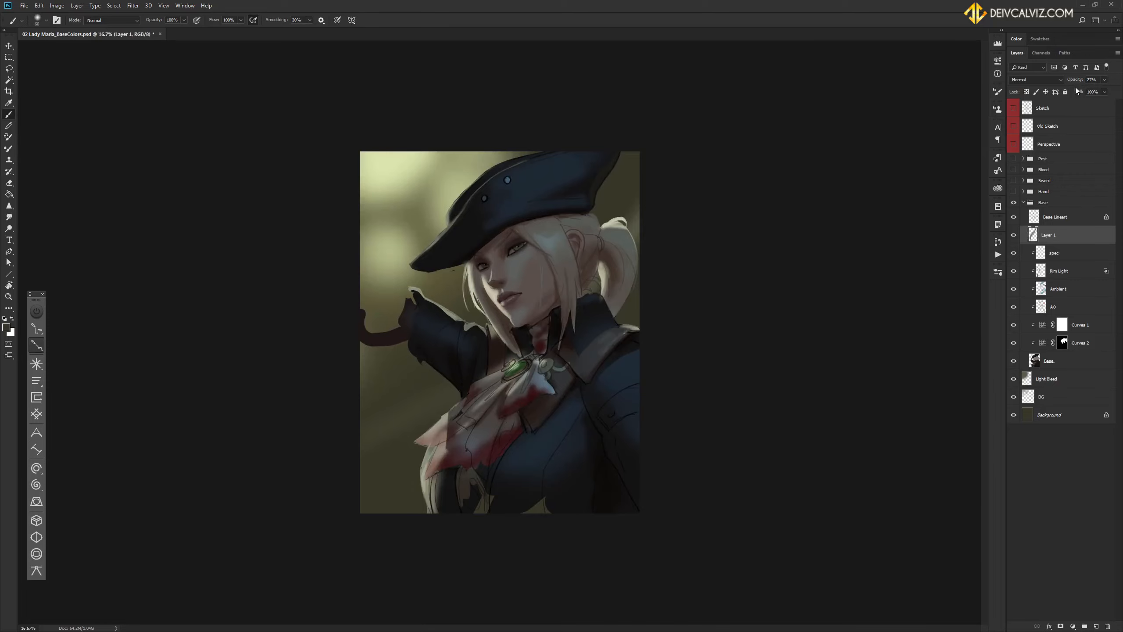
{"action": "key", "text": "ctrl+plus"}
{"action": "key", "text": "ctrl+plus"}
Set the foreground colour to a warm tan, #b99e6f, for brushing on the face.
{"action": "left_click", "coordinate": [6, 327]}
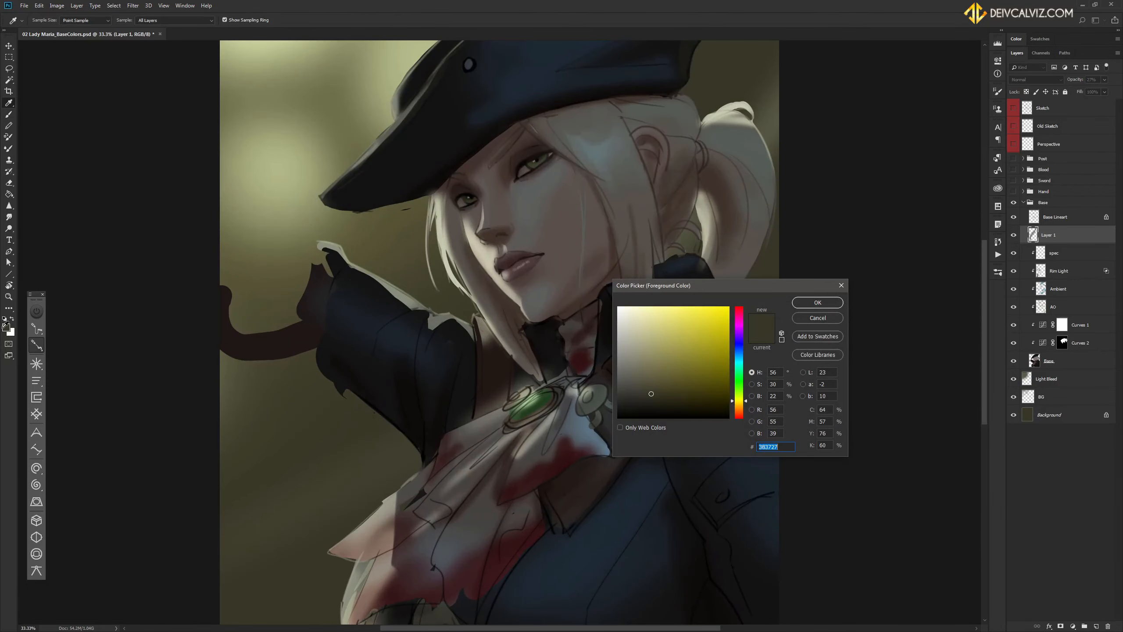
{"action": "left_click", "coordinate": [466, 218]}
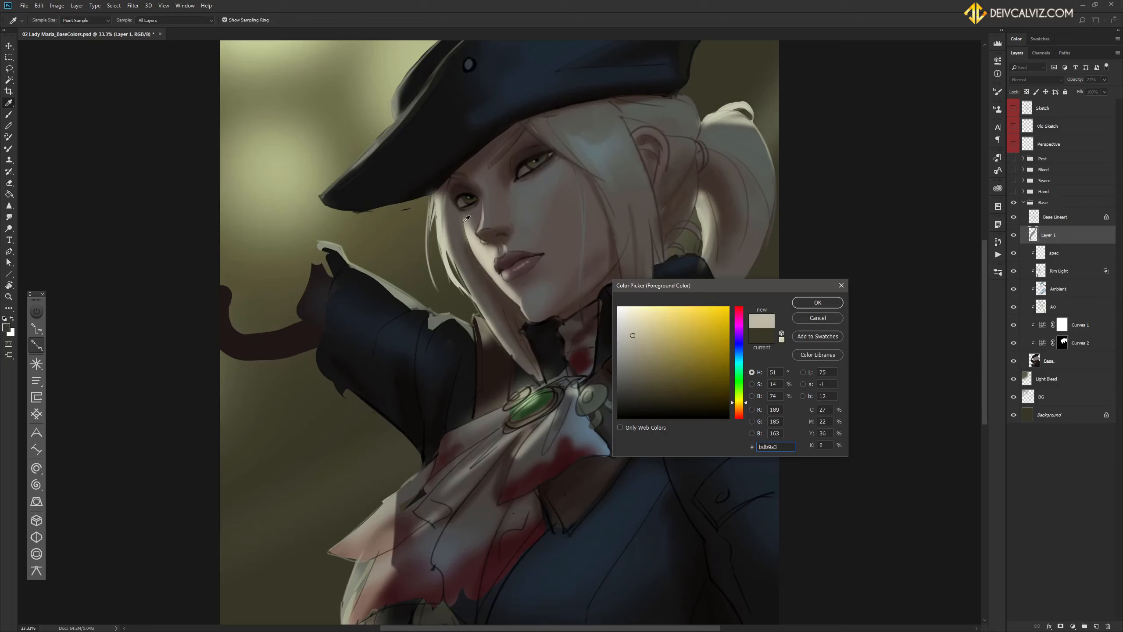
{"action": "left_click_drag", "start_coordinate": [641, 331], "coordinate": [654, 330]}
{"action": "left_click_drag", "start_coordinate": [741, 403], "coordinate": [739, 406]}
{"action": "key", "text": "Return"}
{"action": "key", "text": "b"}
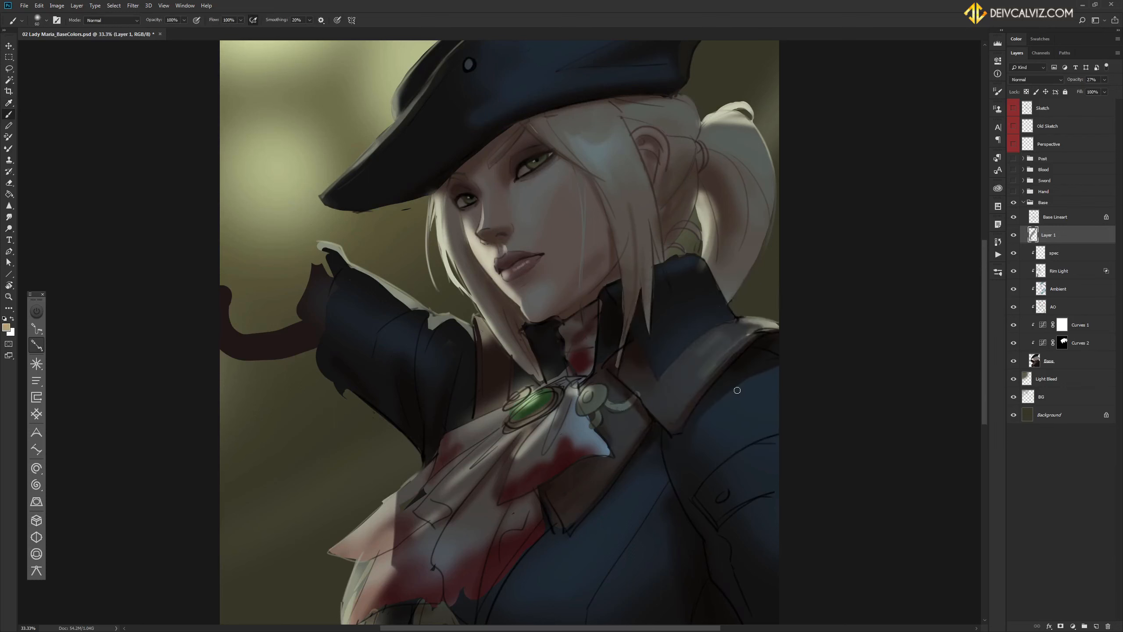
Brush subtle tan light bleed over the shadowed cheek, the nose and the area around the lips and chin.
{"action": "key", "text": "ctrl+plus"}
{"action": "left_click_drag", "start_coordinate": [450, 163], "coordinate": [453, 169]}
{"action": "key", "text": "]"}
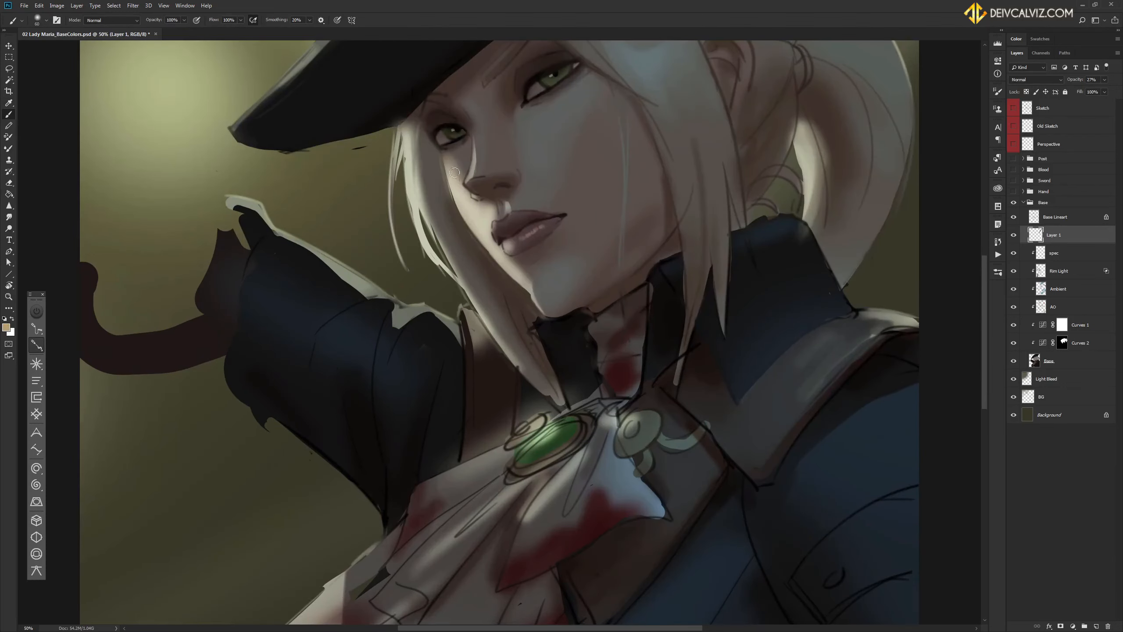
{"action": "key", "text": "bracketleft"}
{"action": "key", "text": "bracketleft"}
{"action": "left_click_drag", "start_coordinate": [475, 165], "coordinate": [474, 183]}
{"action": "key", "text": "bracketright"}
{"action": "key", "text": "bracketright"}
{"action": "key", "text": "bracketright"}
{"action": "left_click_drag", "start_coordinate": [506, 228], "coordinate": [527, 276]}
{"action": "key", "text": "ctrl+minus"}
{"action": "key", "text": "ctrl+minus"}
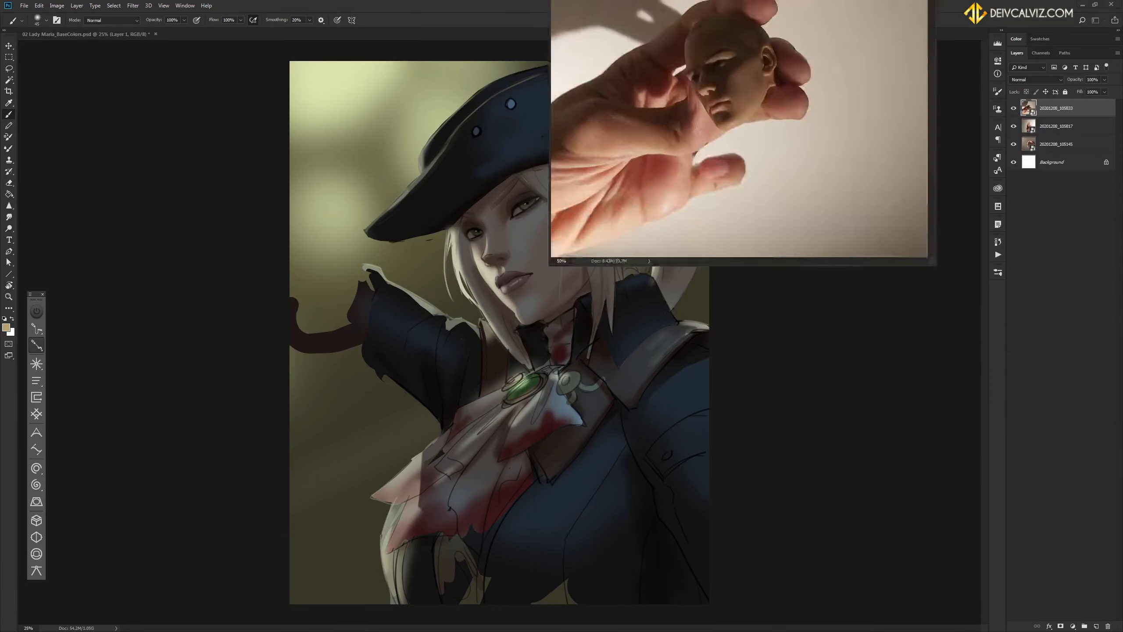
Place the reference photo window beside the painted face and hide its top two photo layers to view the backlit head.
{"action": "left_click_drag", "start_coordinate": [800, 0], "coordinate": [755, 134]}
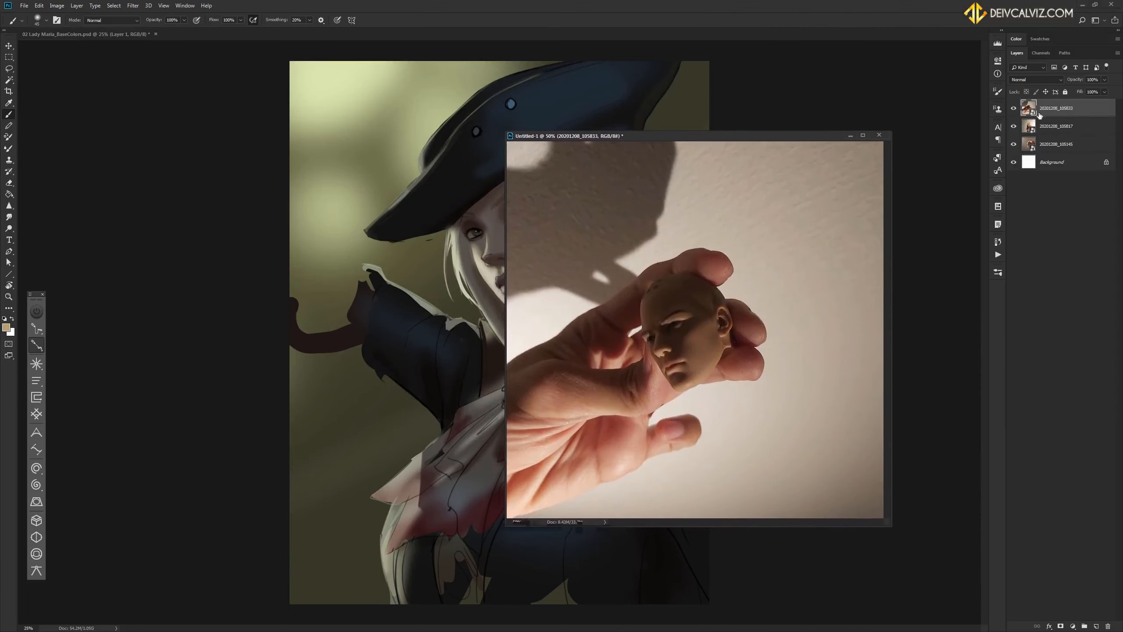
{"action": "left_click_drag", "start_coordinate": [1013, 108], "coordinate": [1013, 126]}
{"action": "left_click_drag", "start_coordinate": [737, 137], "coordinate": [862, 75]}
{"action": "left_click_drag", "start_coordinate": [1011, 458], "coordinate": [914, 455]}
{"action": "left_click_drag", "start_coordinate": [814, 325], "coordinate": [729, 321]}
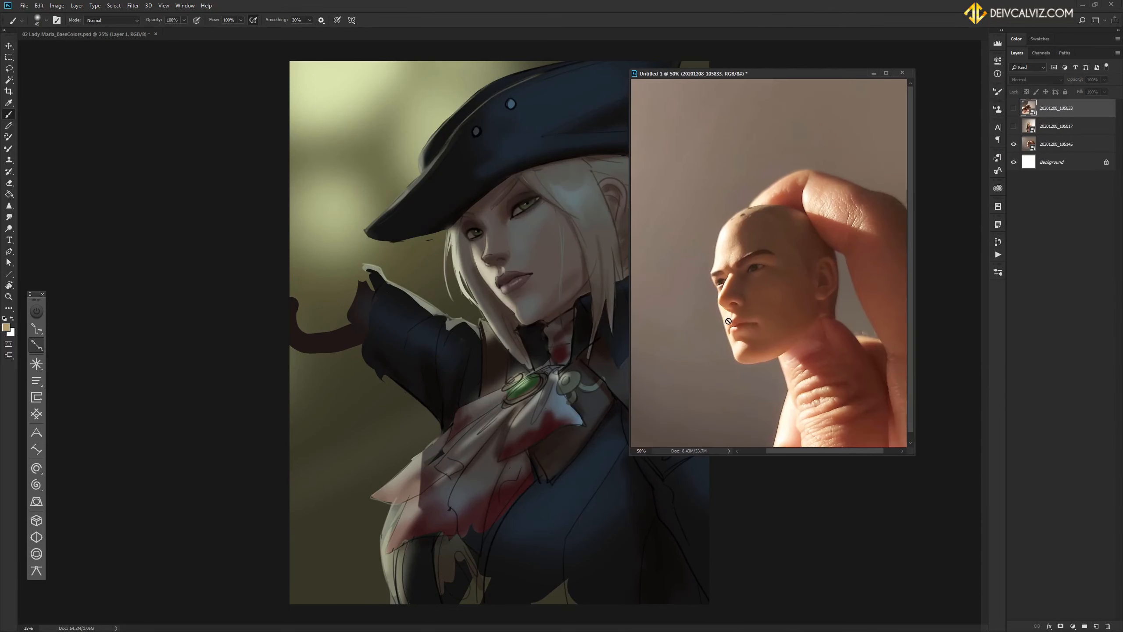
{"action": "left_click", "coordinate": [10, 69]}
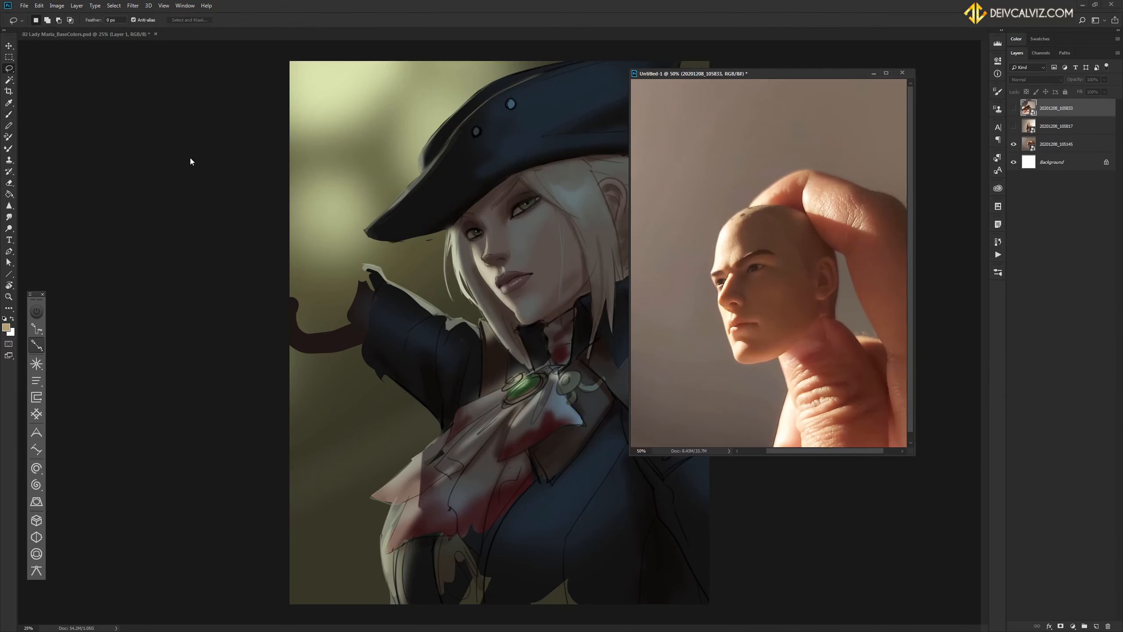
{"action": "left_click_drag", "start_coordinate": [750, 336], "coordinate": [753, 338]}
{"action": "left_click", "coordinate": [753, 349]}
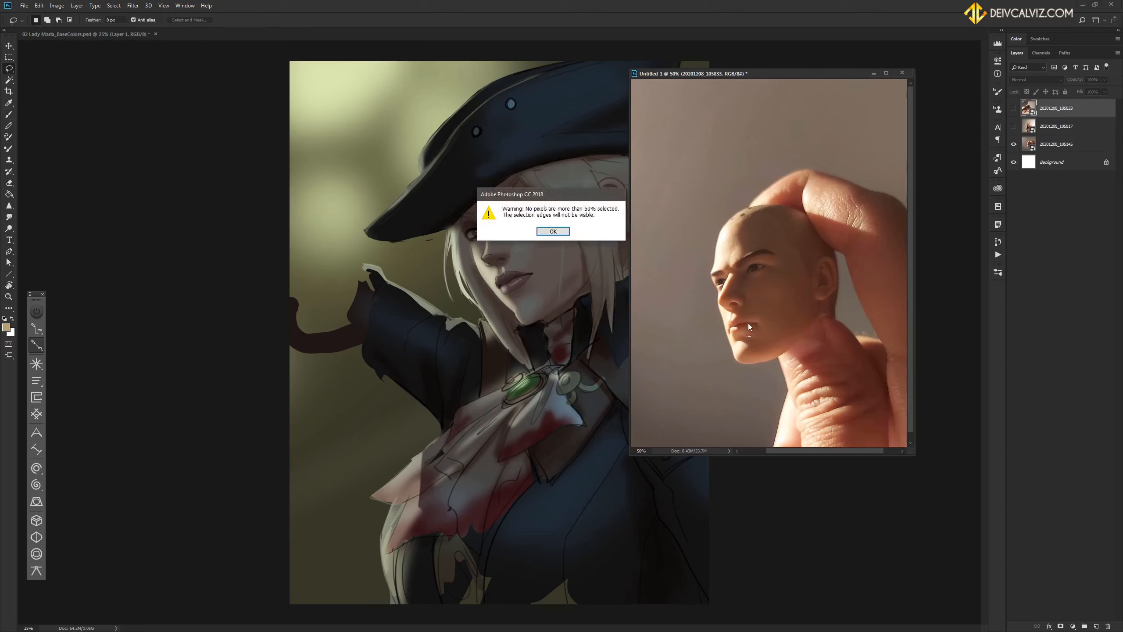
{"action": "key", "text": "Return"}
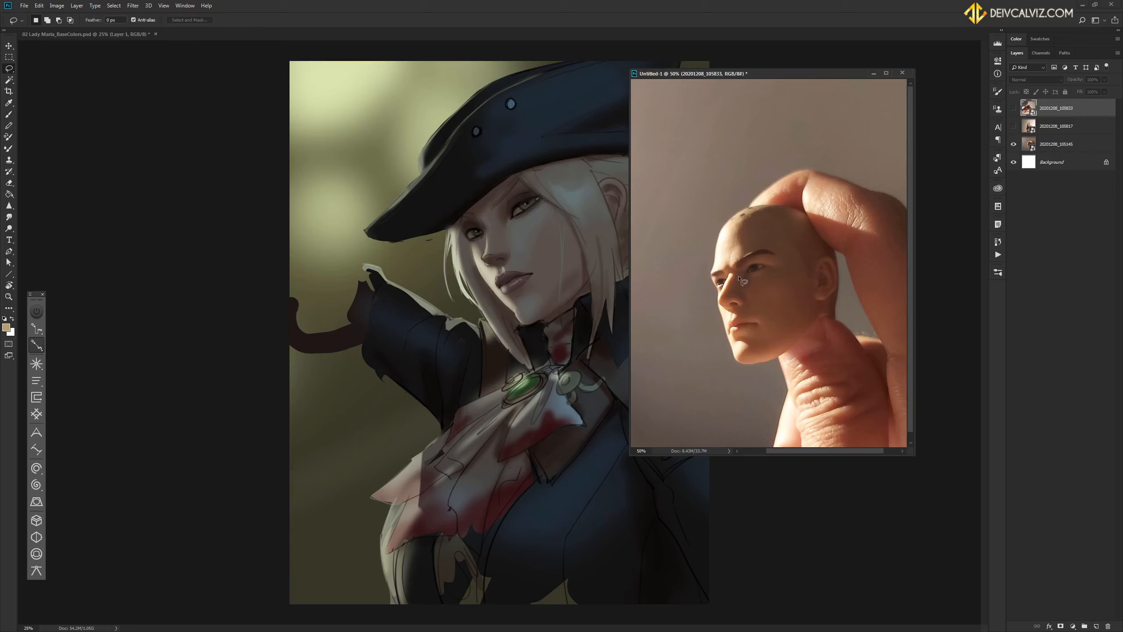
{"action": "mouse_move", "coordinate": [732, 315]}
{"action": "left_mouse_down"}
{"action": "mouse_move", "coordinate": [739, 324]}
{"action": "mouse_move", "coordinate": [732, 336]}
{"action": "mouse_move", "coordinate": [734, 310]}
{"action": "mouse_move", "coordinate": [722, 337]}
{"action": "mouse_move", "coordinate": [735, 346]}
{"action": "mouse_move", "coordinate": [724, 302]}
{"action": "left_mouse_up"}
{"action": "left_click", "coordinate": [744, 338]}
{"action": "key", "text": "alt+F9"}
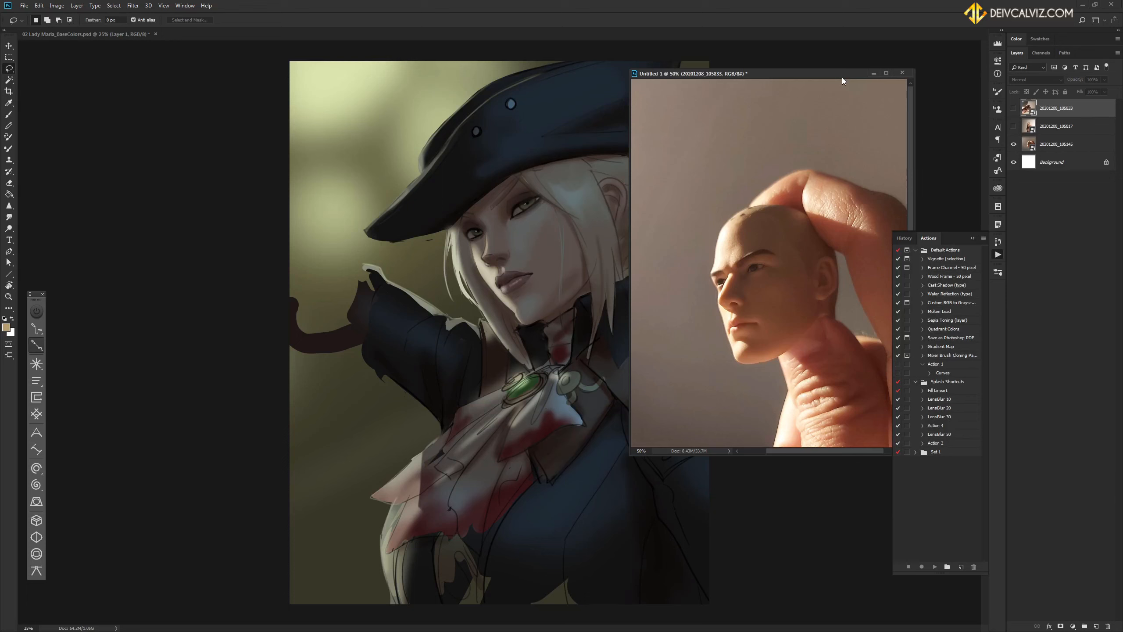
{"action": "left_click", "coordinate": [995, 246]}
Compare the other reference photos, leave the middle photo layer showing, and move the reference window clear of the portrait.
{"action": "left_click", "coordinate": [1013, 126]}
{"action": "left_click", "coordinate": [1014, 110]}
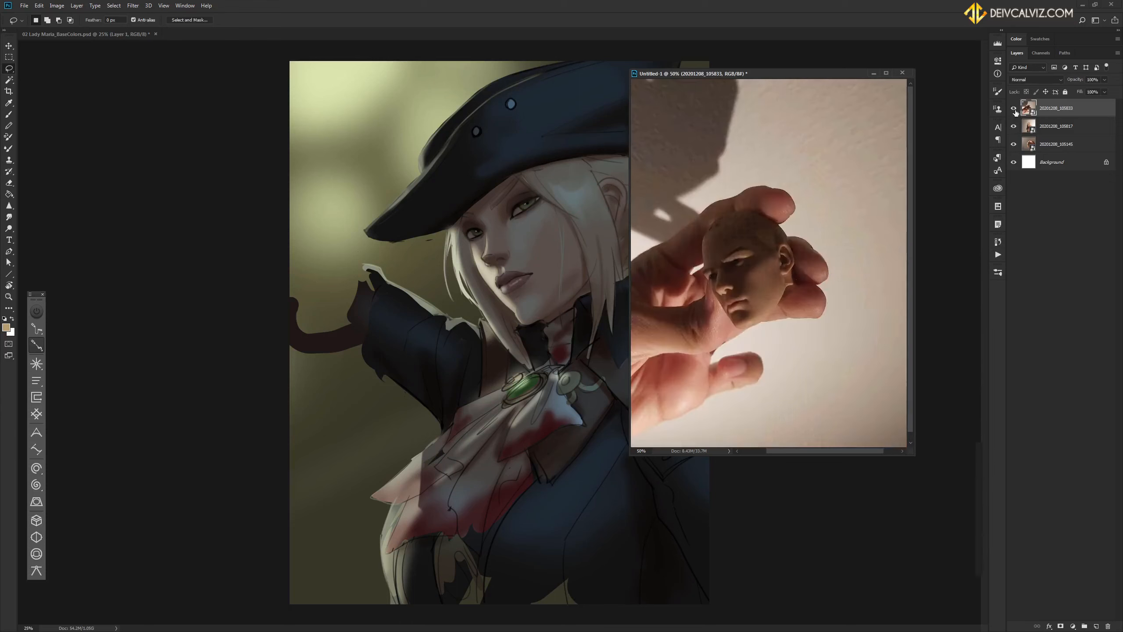
{"action": "left_click", "coordinate": [1013, 109]}
{"action": "left_click", "coordinate": [1014, 124]}
{"action": "left_click", "coordinate": [1014, 124]}
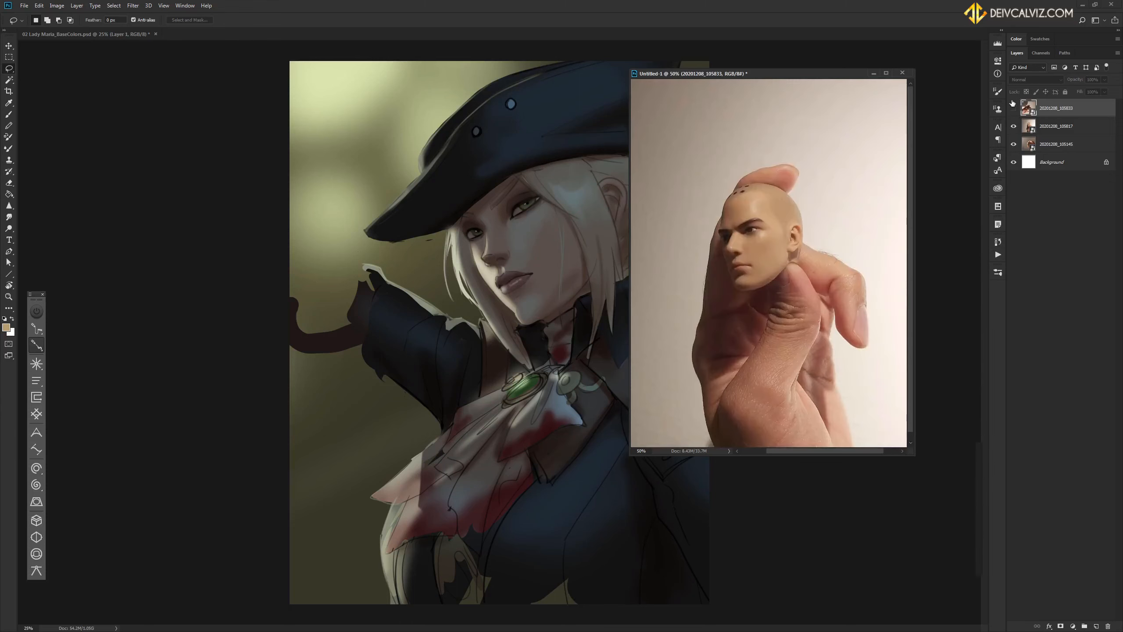
{"action": "left_click_drag", "start_coordinate": [843, 76], "coordinate": [903, 86]}
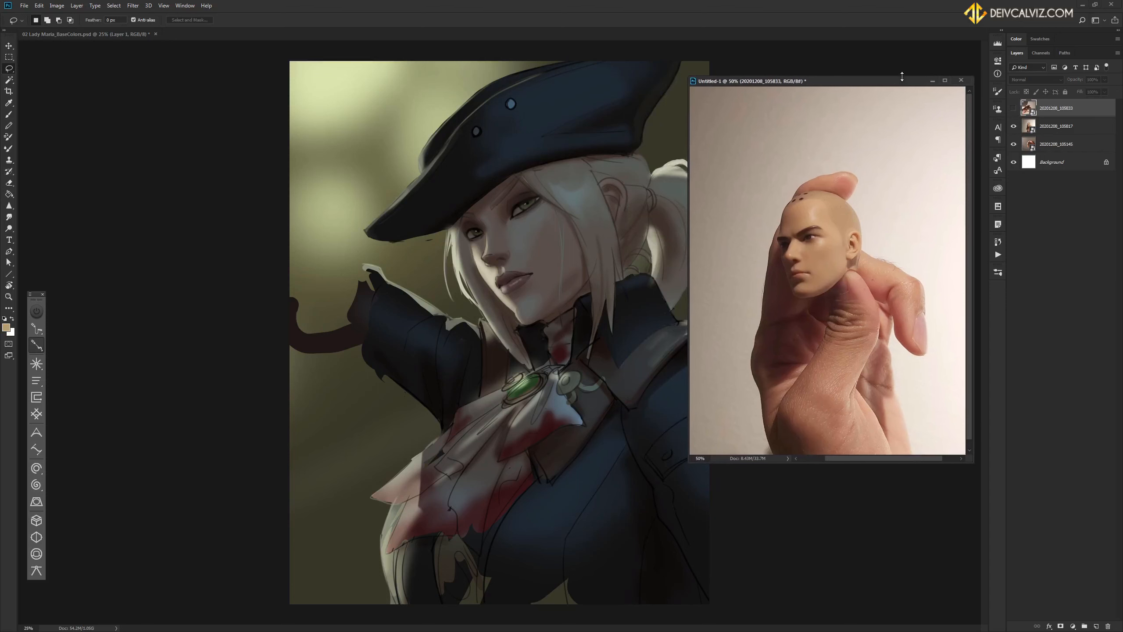
In the portrait document, add a new clipped layer between Rim Light and Ambient and set its blend mode to Color Dodge.
{"action": "left_click", "coordinate": [785, 61]}
{"action": "key", "text": "ctrl+minus"}
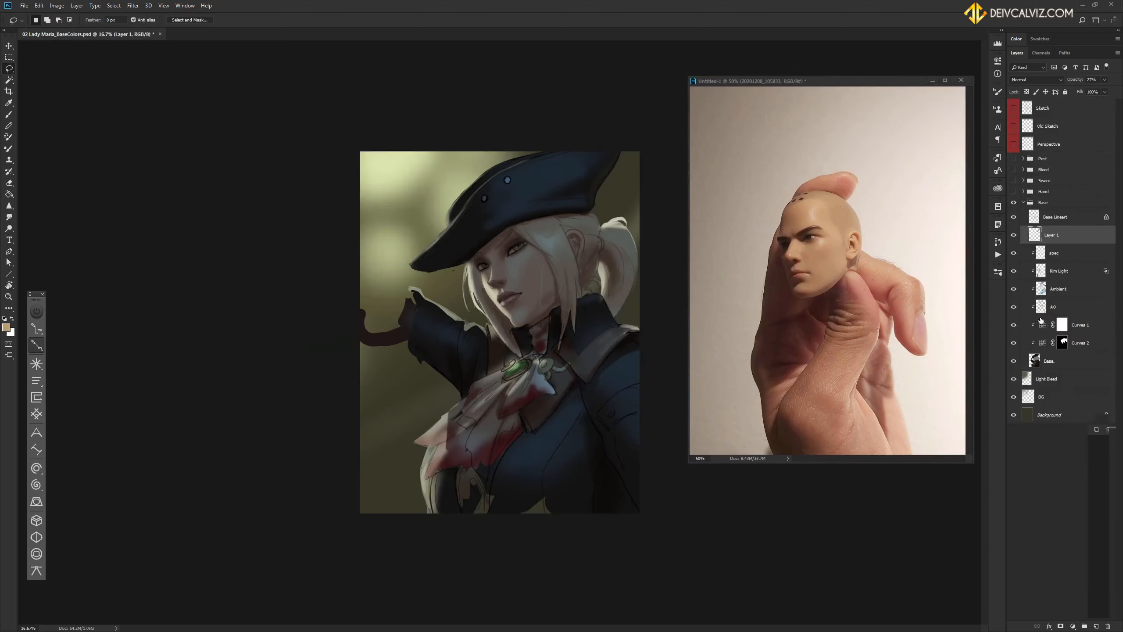
{"action": "key", "text": "ctrl+minus"}
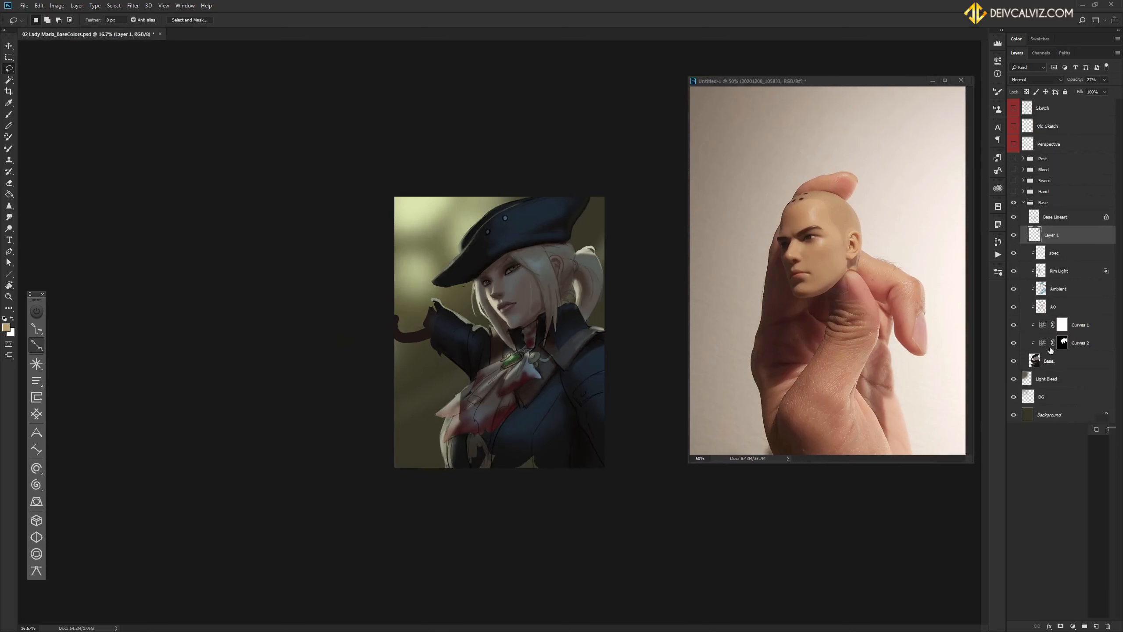
{"action": "key", "text": "ctrl+plus"}
{"action": "left_click", "coordinate": [1052, 360]}
{"action": "left_click", "coordinate": [1096, 626]}
{"action": "left_click_drag", "start_coordinate": [1057, 361], "coordinate": [1063, 281]}
{"action": "left_click", "coordinate": [1038, 82]}
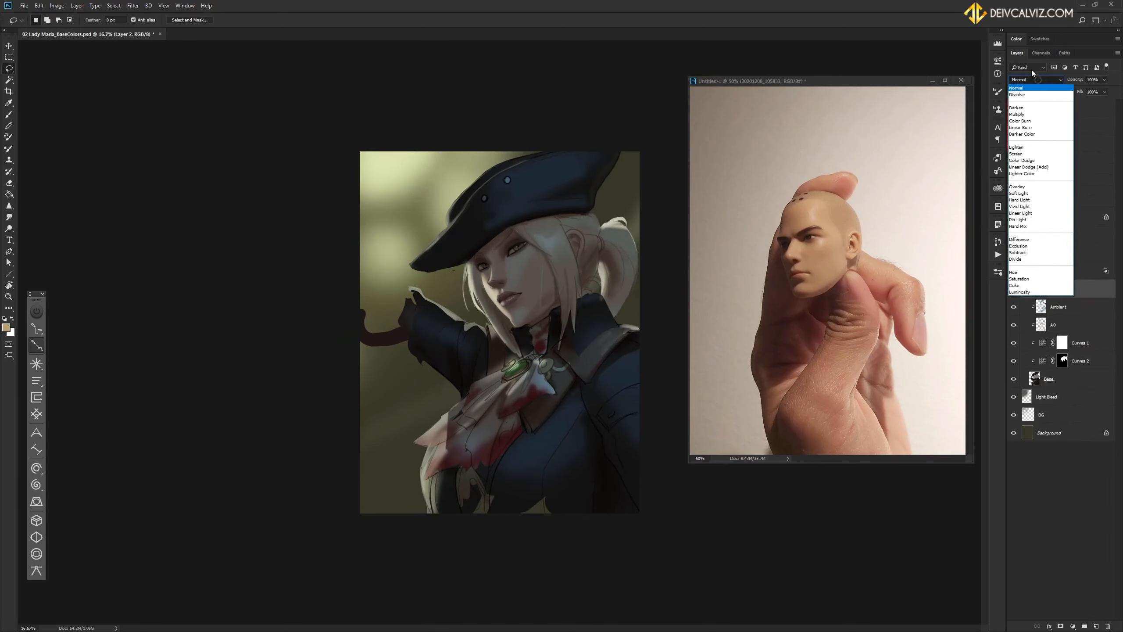
{"action": "left_click", "coordinate": [1035, 144]}
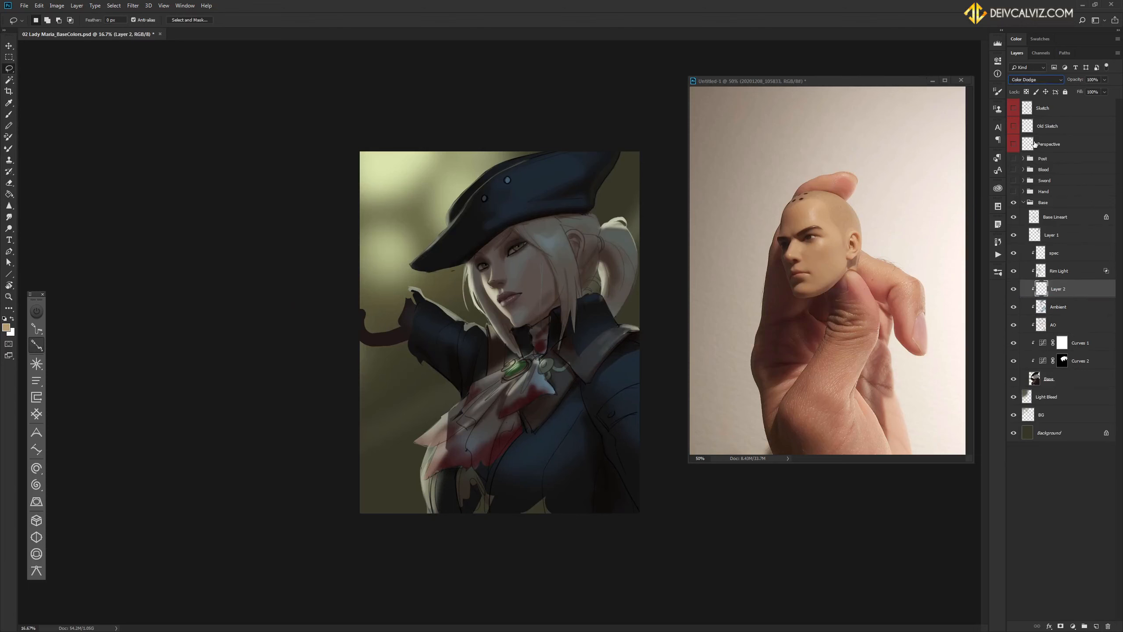
Switch to the Brush tool with the Soft Round 300 1 preset.
{"action": "right_click", "coordinate": [448, 294]}
{"action": "key", "text": "b"}
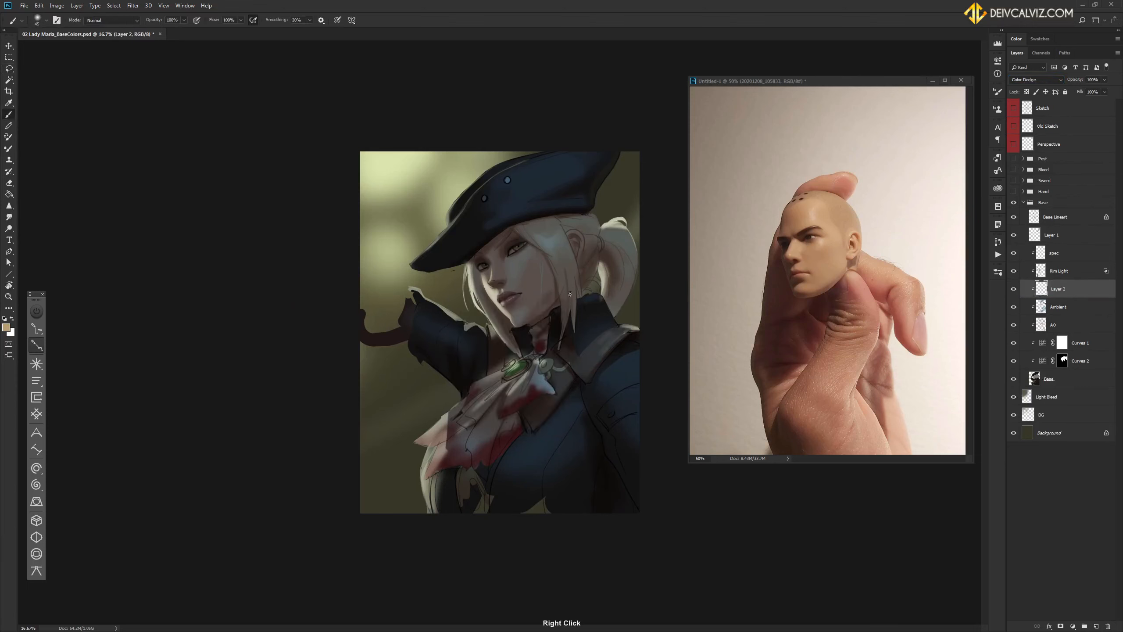
{"action": "right_click", "coordinate": [570, 294]}
{"action": "left_click", "coordinate": [708, 434]}
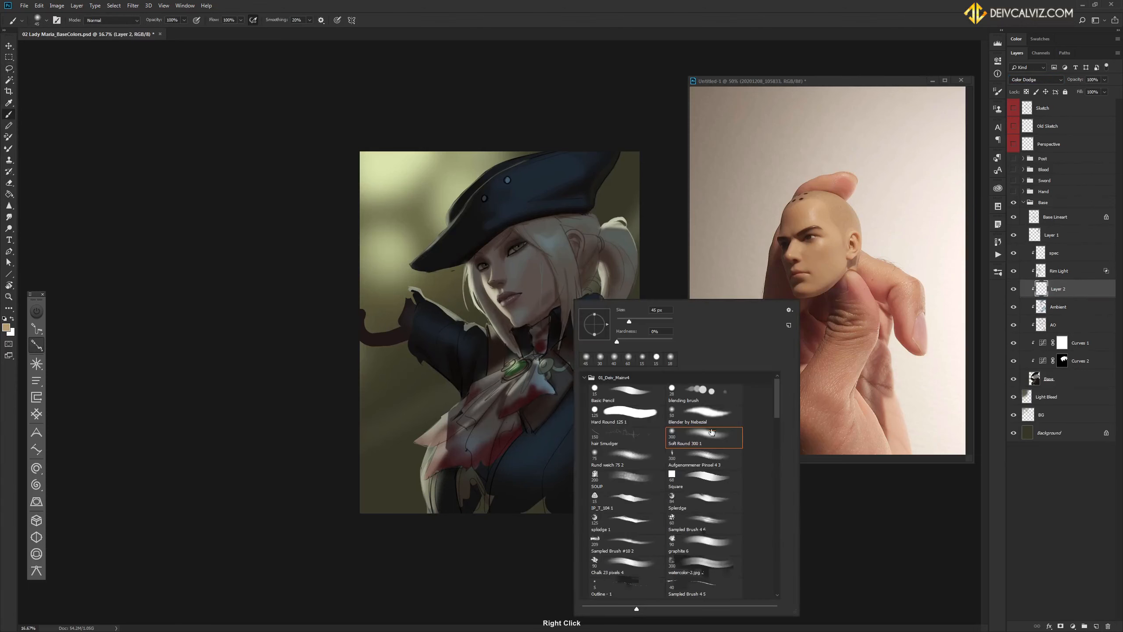
Set the foreground colour to a more saturated, reddish orange.
{"action": "left_click", "coordinate": [6, 327]}
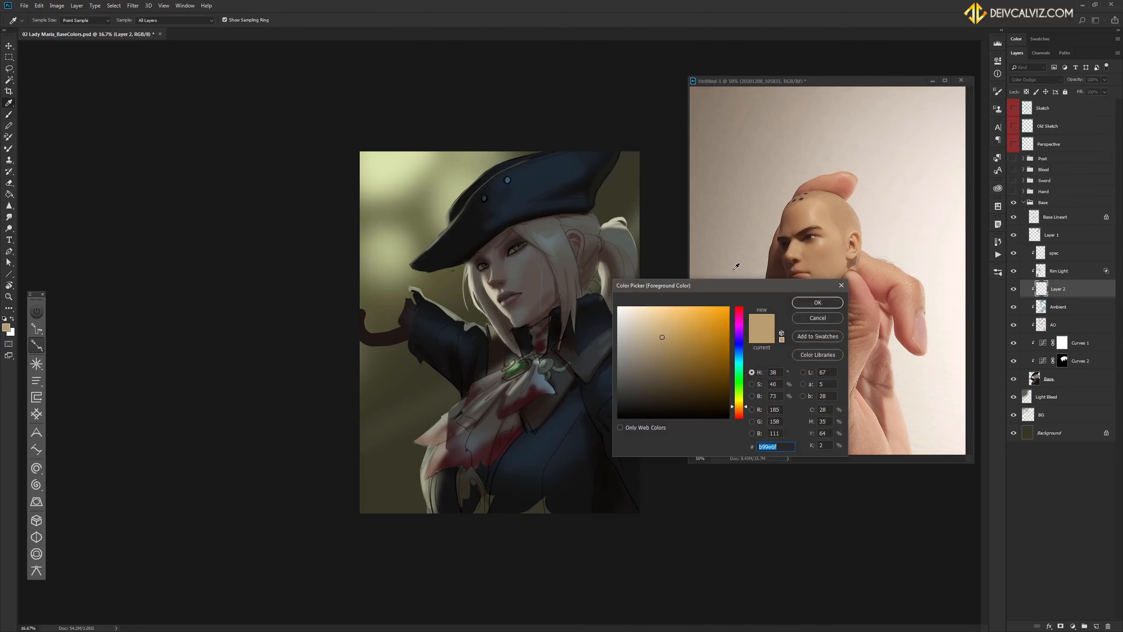
{"action": "left_click", "coordinate": [697, 356]}
{"action": "left_click_drag", "start_coordinate": [743, 408], "coordinate": [741, 409]}
{"action": "left_click_drag", "start_coordinate": [690, 331], "coordinate": [695, 340]}
{"action": "left_click_drag", "start_coordinate": [748, 408], "coordinate": [746, 411]}
{"action": "key", "text": "Return"}
Paint an orange glow over the face from the nose and cheek to the ear on the Color Dodge layer.
{"action": "key", "text": "["}
{"action": "key", "text": "["}
{"action": "key", "text": "["}
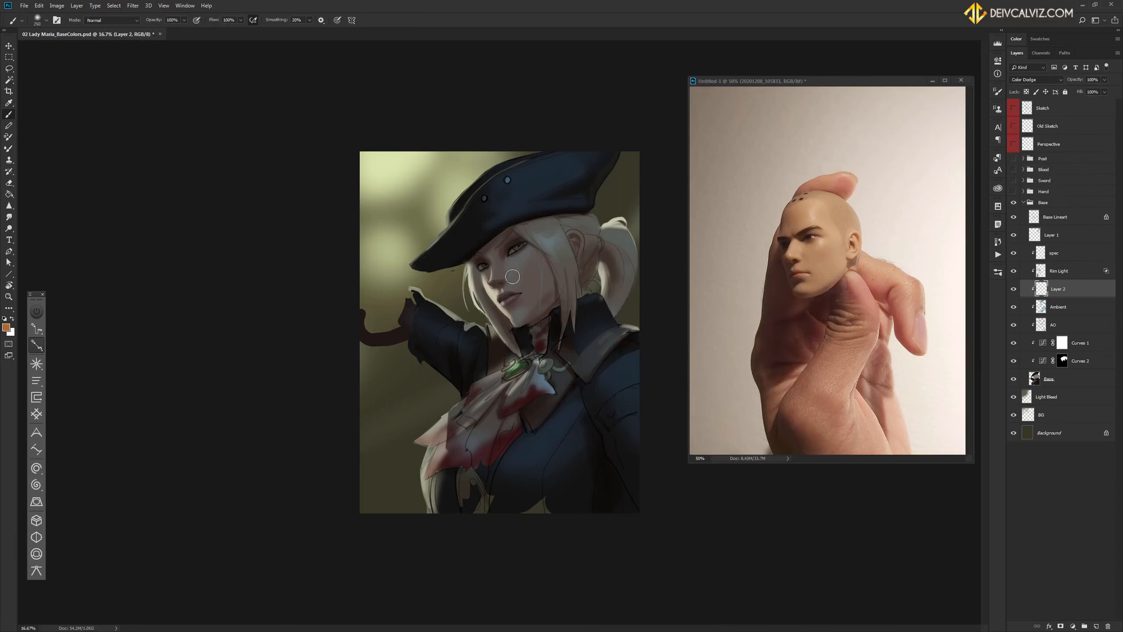
{"action": "mouse_move", "coordinate": [497, 263]}
{"action": "left_mouse_down"}
{"action": "mouse_move", "coordinate": [540, 253]}
{"action": "mouse_move", "coordinate": [503, 270]}
{"action": "mouse_move", "coordinate": [513, 266]}
{"action": "mouse_move", "coordinate": [517, 285]}
{"action": "mouse_move", "coordinate": [501, 296]}
{"action": "mouse_move", "coordinate": [513, 283]}
{"action": "mouse_move", "coordinate": [516, 308]}
{"action": "mouse_move", "coordinate": [504, 303]}
{"action": "mouse_move", "coordinate": [557, 287]}
{"action": "mouse_move", "coordinate": [527, 297]}
{"action": "left_mouse_up"}
{"action": "key", "text": "bracketleft"}
{"action": "key", "text": "bracketright"}
{"action": "key", "text": "bracketright"}
{"action": "mouse_move", "coordinate": [521, 293]}
{"action": "left_mouse_down"}
{"action": "mouse_move", "coordinate": [542, 270]}
{"action": "mouse_move", "coordinate": [520, 279]}
{"action": "mouse_move", "coordinate": [550, 246]}
{"action": "mouse_move", "coordinate": [538, 236]}
{"action": "mouse_move", "coordinate": [561, 264]}
{"action": "mouse_move", "coordinate": [581, 242]}
{"action": "mouse_move", "coordinate": [571, 230]}
{"action": "mouse_move", "coordinate": [577, 253]}
{"action": "mouse_move", "coordinate": [579, 230]}
{"action": "left_mouse_up"}
Adjust the brush size and extend the orange glow from the jaw across the neck to the coat collar.
{"action": "key", "text": "bracketright"}
{"action": "key", "text": "bracketright"}
{"action": "key", "text": "bracketleft"}
{"action": "key", "text": "bracketleft"}
{"action": "key", "text": "bracketleft"}
{"action": "key", "text": "bracketleft"}
{"action": "key", "text": "bracketleft"}
{"action": "key", "text": "bracketleft"}
{"action": "key", "text": "bracketleft"}
{"action": "key", "text": "bracketleft"}
{"action": "key", "text": "bracketleft"}
{"action": "key", "text": "bracketleft"}
{"action": "key", "text": "bracketright"}
{"action": "key", "text": "bracketright"}
{"action": "key", "text": "bracketright"}
{"action": "key", "text": "bracketright"}
{"action": "key", "text": "bracketright"}
{"action": "key", "text": "bracketright"}
{"action": "key", "text": "bracketright"}
{"action": "mouse_move", "coordinate": [538, 306]}
{"action": "left_mouse_down"}
{"action": "mouse_move", "coordinate": [551, 288]}
{"action": "mouse_move", "coordinate": [523, 312]}
{"action": "mouse_move", "coordinate": [590, 309]}
{"action": "mouse_move", "coordinate": [584, 318]}
{"action": "left_mouse_up"}
Paint the orange glow over the scarf, the shoulder and the chest of the coat with a progressively larger brush.
{"action": "key", "text": "bracketleft"}
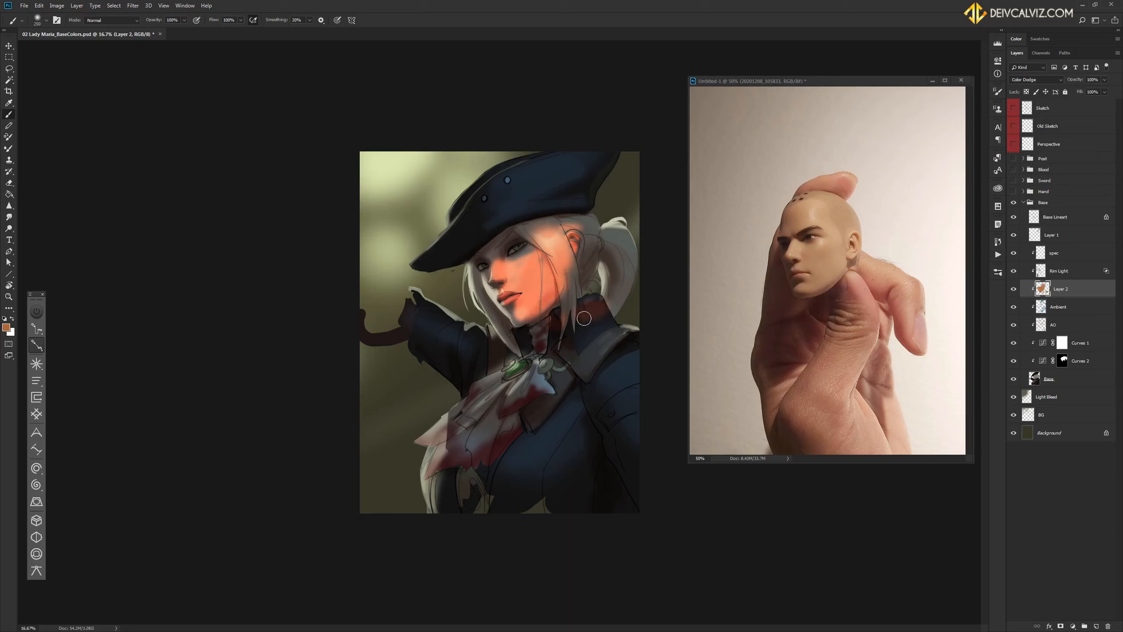
{"action": "key", "text": "bracketright"}
{"action": "mouse_move", "coordinate": [540, 349]}
{"action": "left_mouse_down"}
{"action": "mouse_move", "coordinate": [548, 331]}
{"action": "mouse_move", "coordinate": [518, 385]}
{"action": "left_mouse_up"}
{"action": "mouse_move", "coordinate": [603, 338]}
{"action": "left_mouse_down"}
{"action": "mouse_move", "coordinate": [562, 357]}
{"action": "mouse_move", "coordinate": [626, 364]}
{"action": "left_mouse_up"}
{"action": "key", "text": "bracketright"}
{"action": "key", "text": "bracketright"}
{"action": "key", "text": "bracketright"}
{"action": "mouse_move", "coordinate": [569, 387]}
{"action": "left_mouse_down"}
{"action": "mouse_move", "coordinate": [553, 380]}
{"action": "mouse_move", "coordinate": [533, 407]}
{"action": "left_mouse_up"}
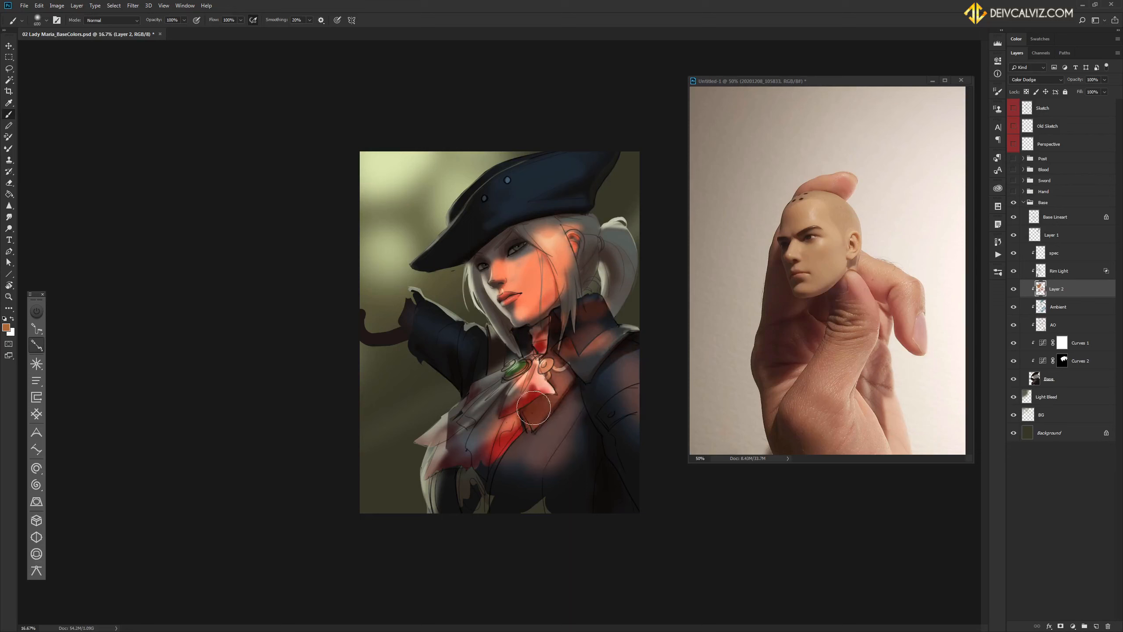
Paint the orange glow along the raised arm's sleeve with a smaller brush.
{"action": "key", "text": "bracketleft"}
{"action": "key", "text": "bracketleft"}
{"action": "mouse_move", "coordinate": [473, 338]}
{"action": "left_mouse_down"}
{"action": "mouse_move", "coordinate": [471, 358]}
{"action": "mouse_move", "coordinate": [404, 300]}
{"action": "left_mouse_up"}
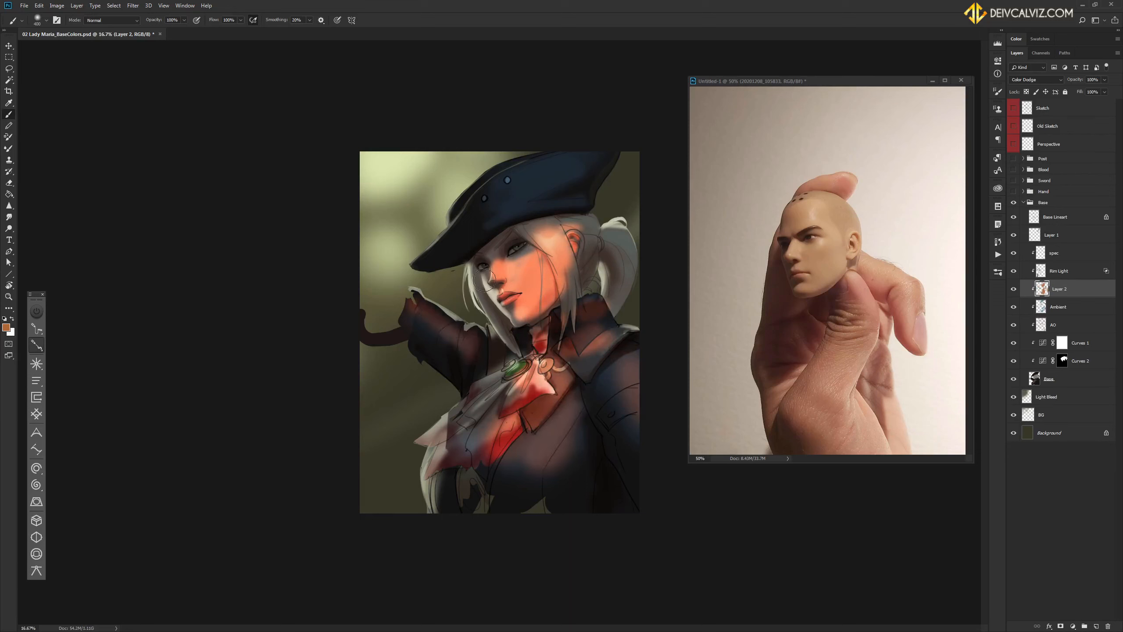
Enlarge the brush and paint the orange glow across the hat.
{"action": "key", "text": "bracketright"}
{"action": "key", "text": "bracketright"}
{"action": "key", "text": "bracketright"}
{"action": "mouse_move", "coordinate": [499, 196]}
{"action": "left_mouse_down"}
{"action": "mouse_move", "coordinate": [519, 183]}
{"action": "mouse_move", "coordinate": [506, 180]}
{"action": "mouse_move", "coordinate": [469, 222]}
{"action": "mouse_move", "coordinate": [434, 233]}
{"action": "left_mouse_up"}
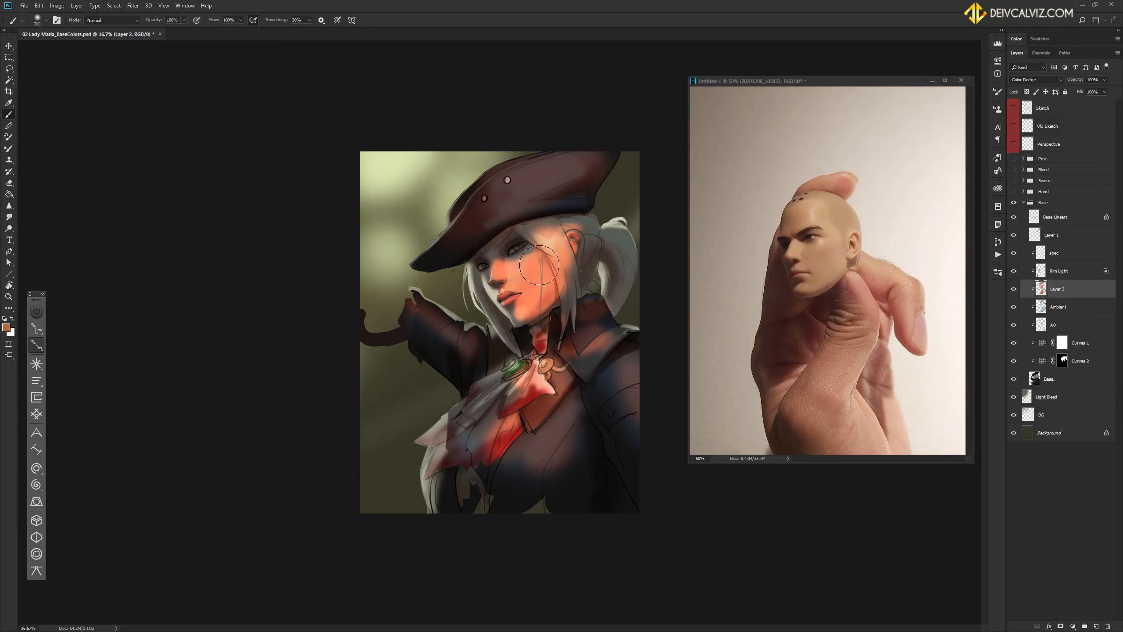
Touch up the glow near the face with a smaller brush and show the Hand, Sword, Blood and Post groups.
{"action": "key", "text": "bracketleft"}
{"action": "key", "text": "bracketleft"}
{"action": "key", "text": "bracketleft"}
{"action": "key", "text": "bracketleft"}
{"action": "key", "text": "bracketleft"}
{"action": "key", "text": "ctrl+minus"}
{"action": "key", "text": "ctrl+minus"}
{"action": "left_click_drag", "start_coordinate": [560, 283], "coordinate": [565, 299]}
{"action": "left_click_drag", "start_coordinate": [1014, 190], "coordinate": [1014, 169]}
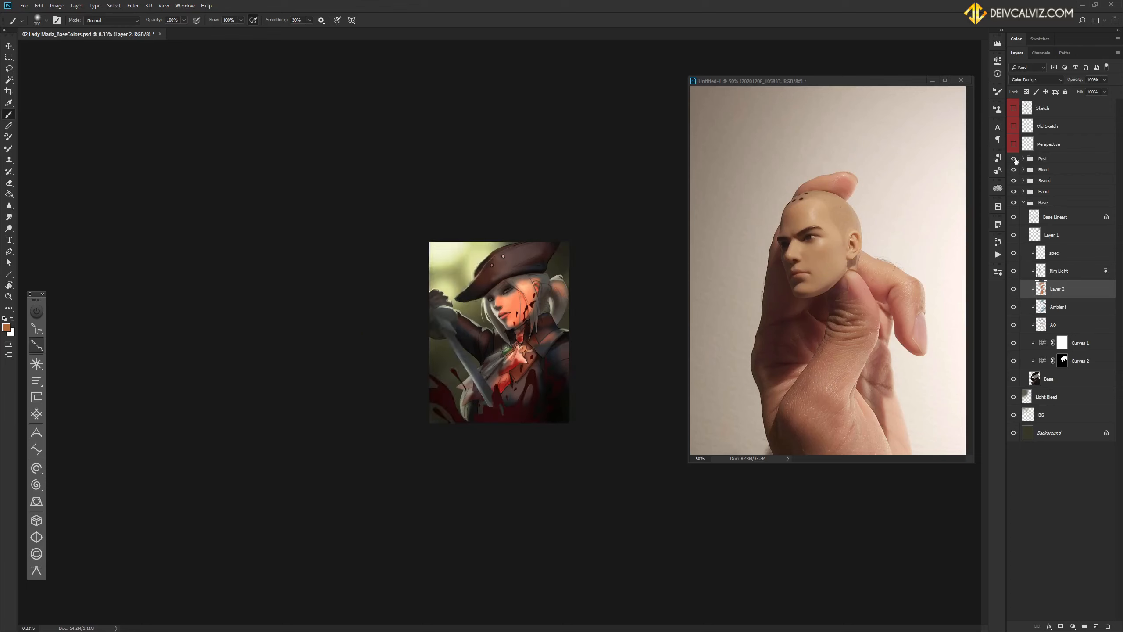
Shift the hue of Layer 2's orange glow to -180 with Hue/Saturation.
{"action": "key", "text": "ctrl+minus"}
{"action": "key", "text": "ctrl+plus"}
{"action": "key", "text": "ctrl+u"}
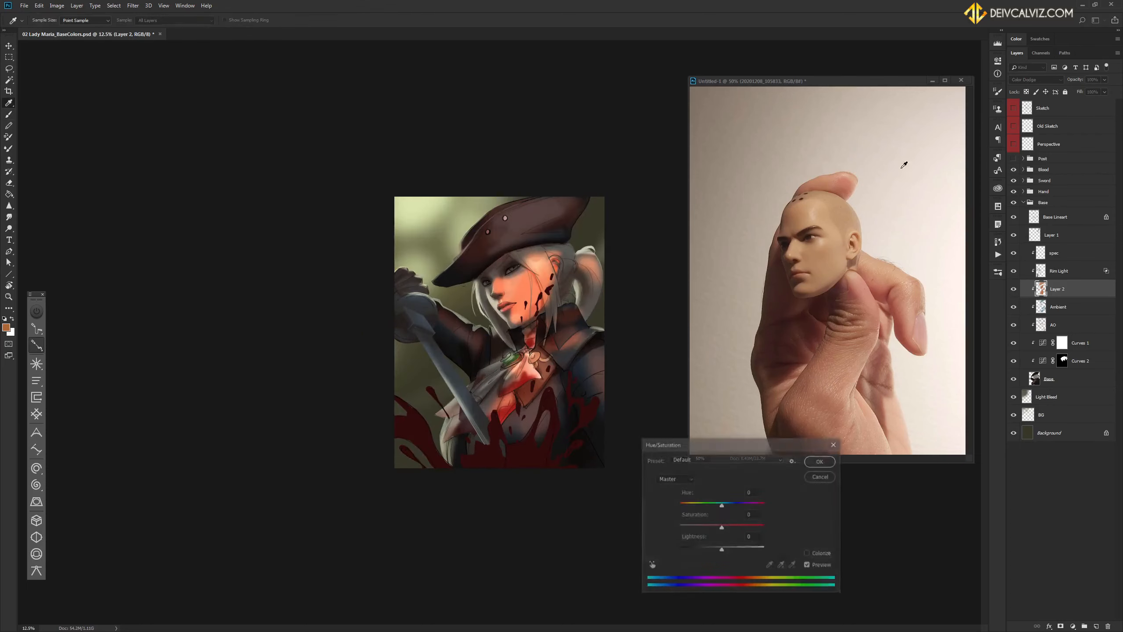
{"action": "mouse_move", "coordinate": [741, 444]}
{"action": "left_mouse_down"}
{"action": "mouse_move", "coordinate": [636, 389]}
{"action": "mouse_move", "coordinate": [252, 325]}
{"action": "left_mouse_up"}
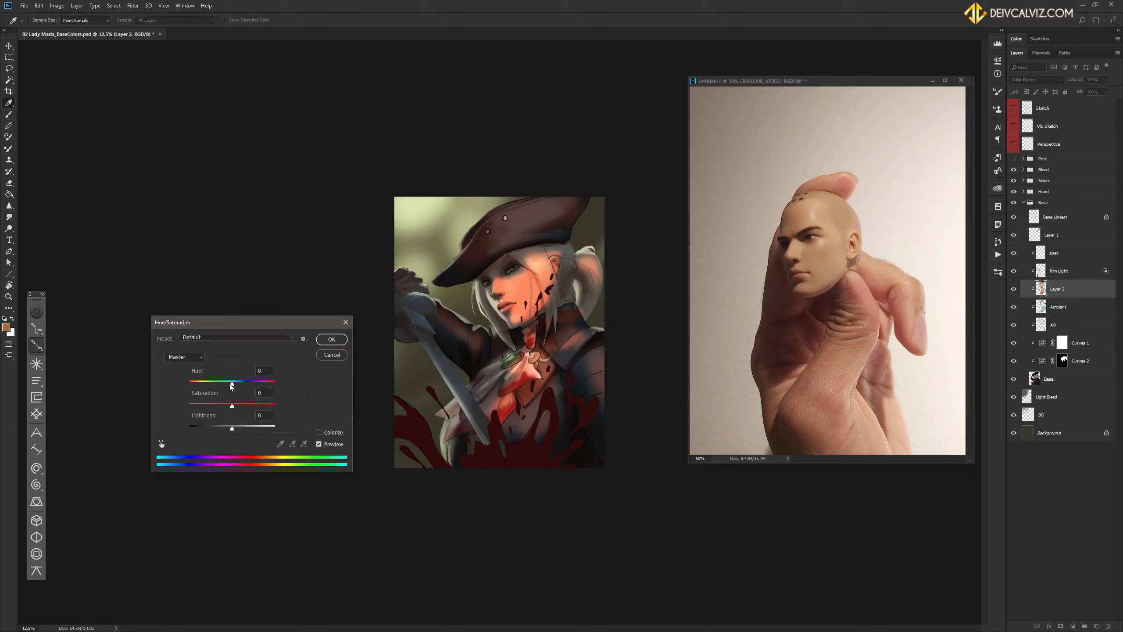
{"action": "left_click_drag", "start_coordinate": [231, 387], "coordinate": [189, 385]}
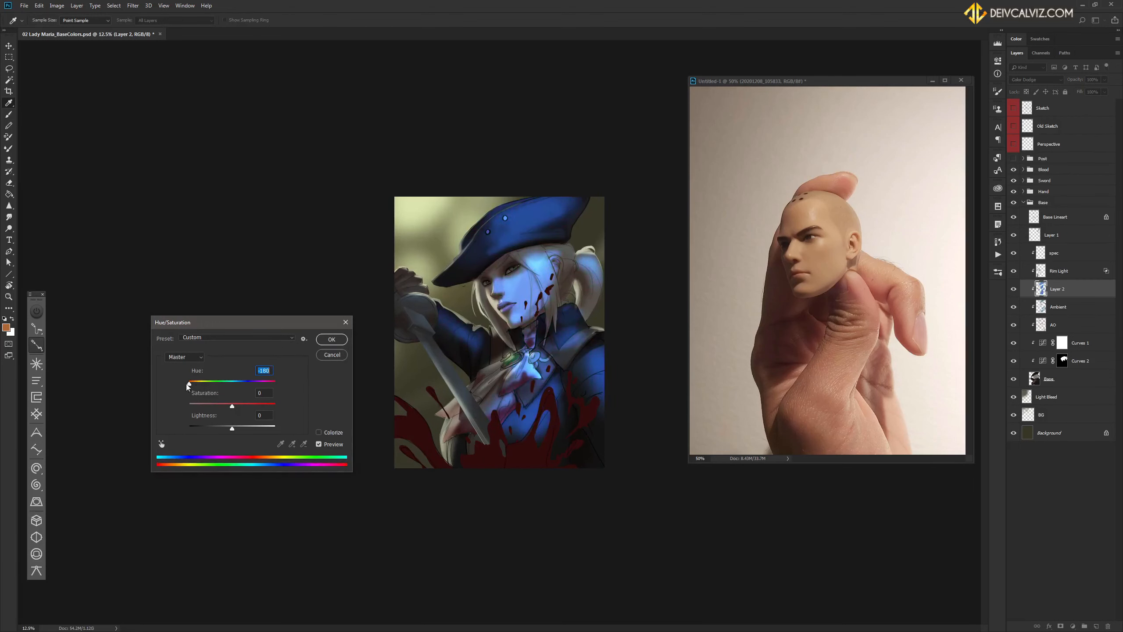
{"action": "left_click", "coordinate": [322, 341]}
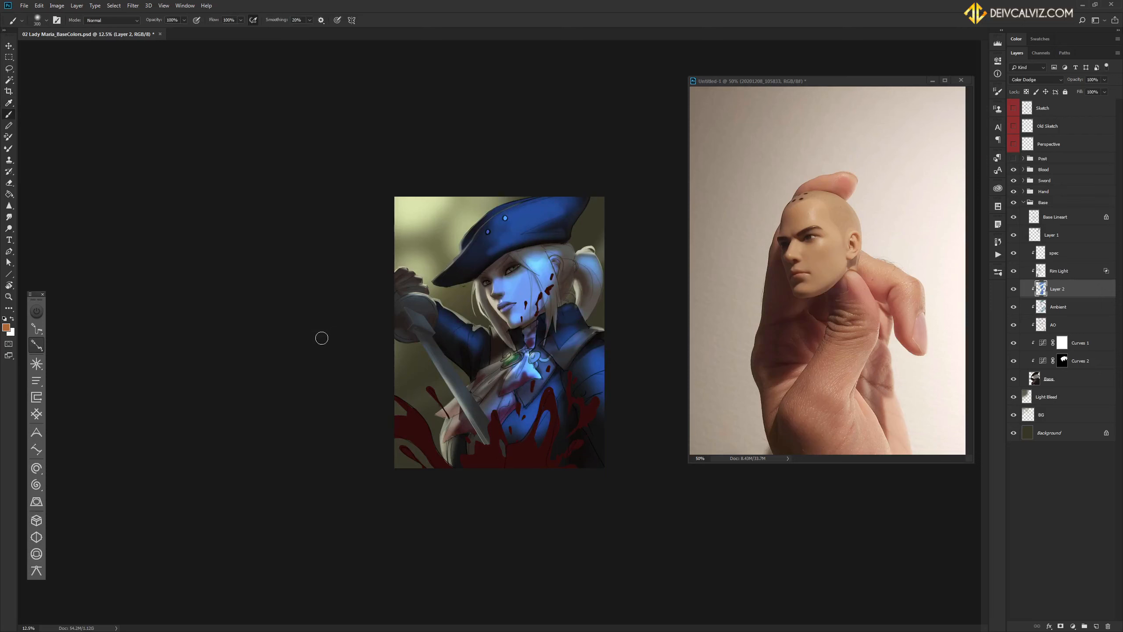
Show the top photo layer of the shadowed head in the reference document and return to the portrait.
{"action": "left_click_drag", "start_coordinate": [929, 73], "coordinate": [919, 70]}
{"action": "left_click", "coordinate": [1014, 109]}
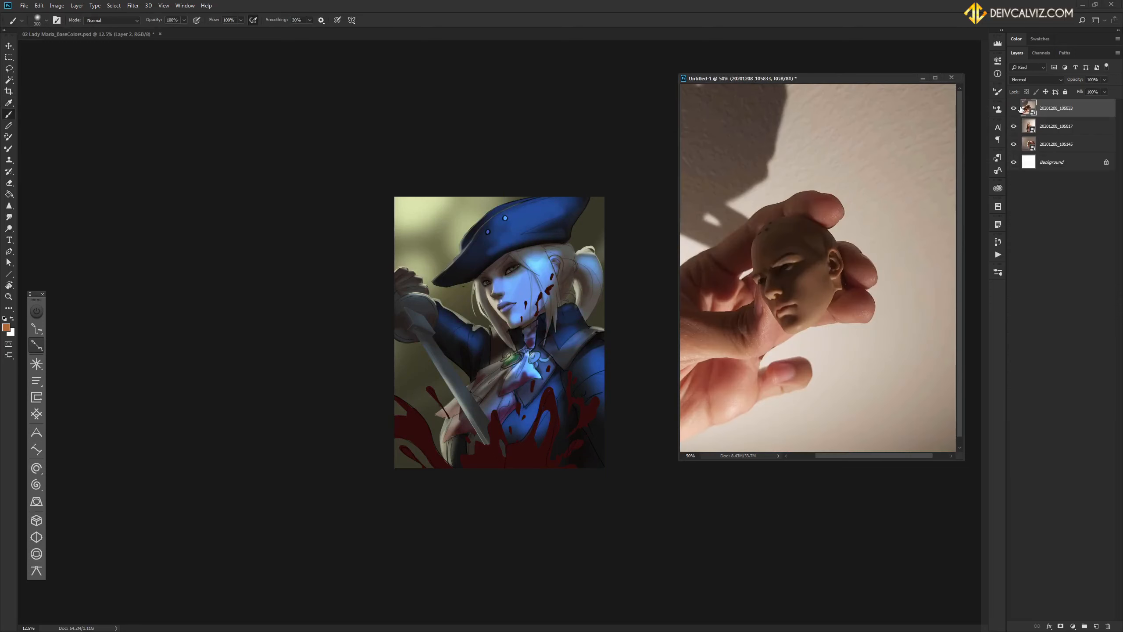
{"action": "left_click", "coordinate": [640, 511]}
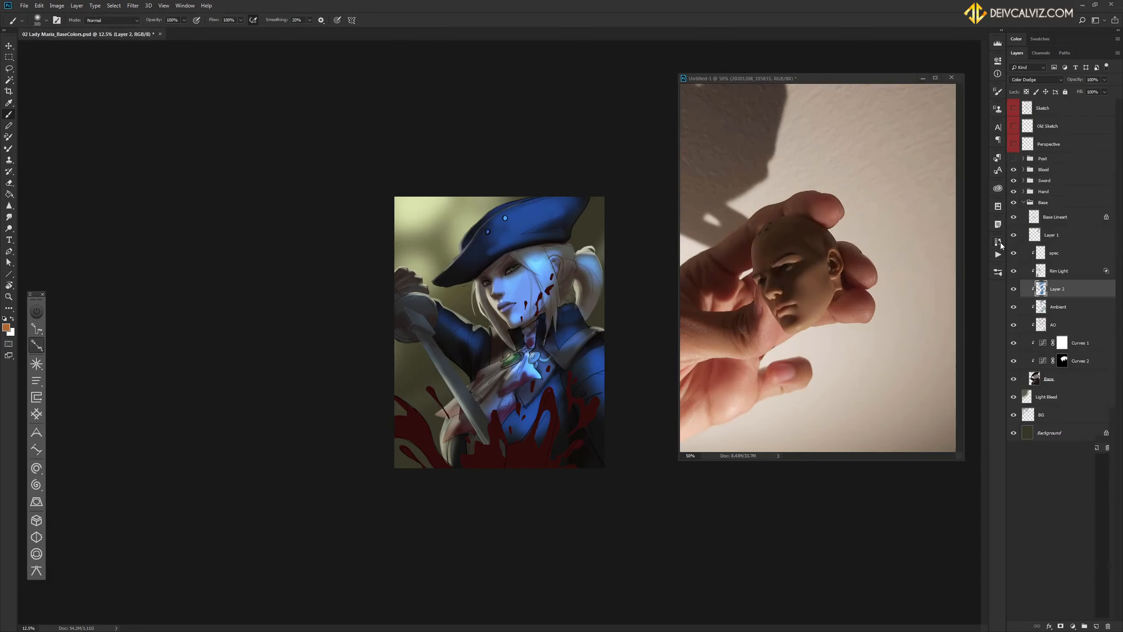
Hide Layer 2 and add a new layer above it with the Linear Dodge (Add) blend mode.
{"action": "left_click", "coordinate": [1014, 288]}
{"action": "left_click", "coordinate": [1097, 625]}
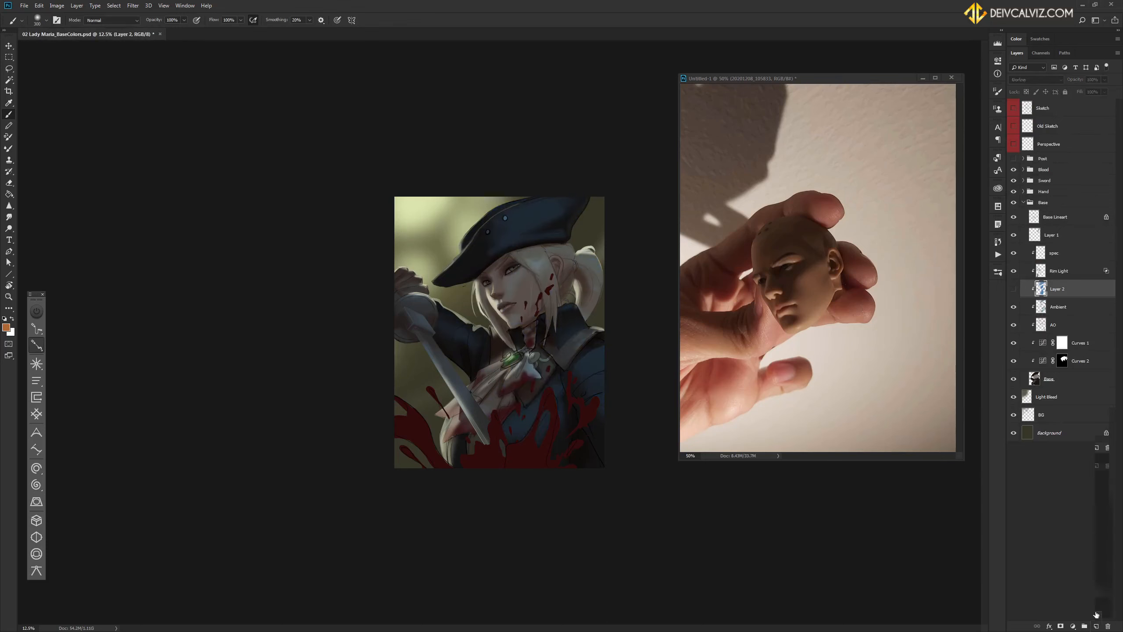
{"action": "left_click", "coordinate": [1036, 79]}
{"action": "left_click", "coordinate": [1031, 161]}
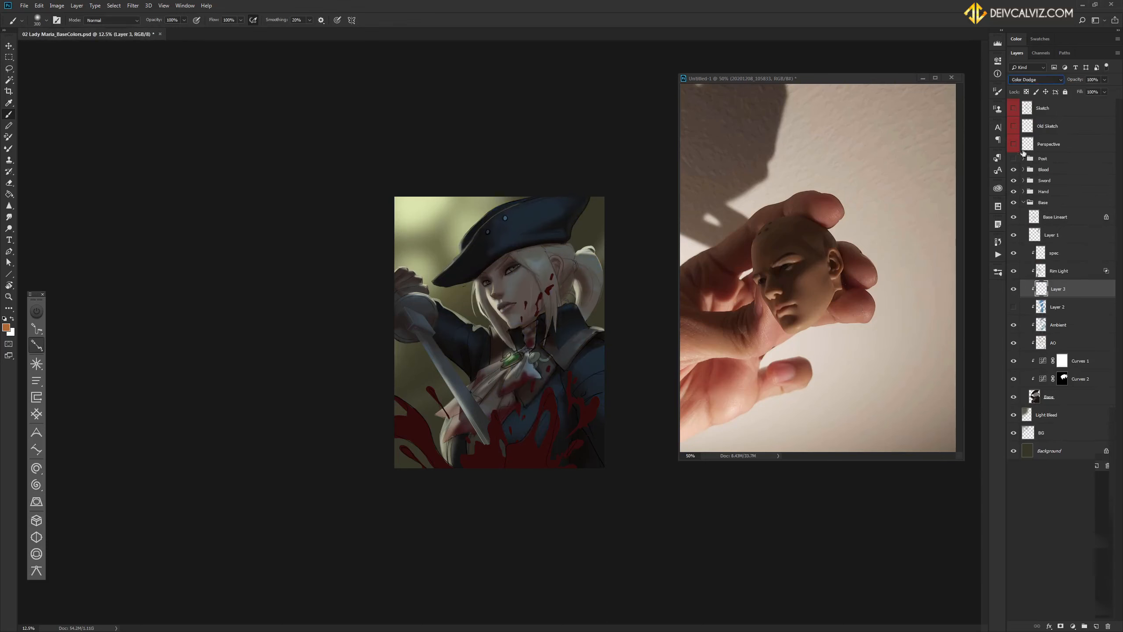
{"action": "left_click", "coordinate": [1033, 81]}
{"action": "left_click", "coordinate": [1031, 167]}
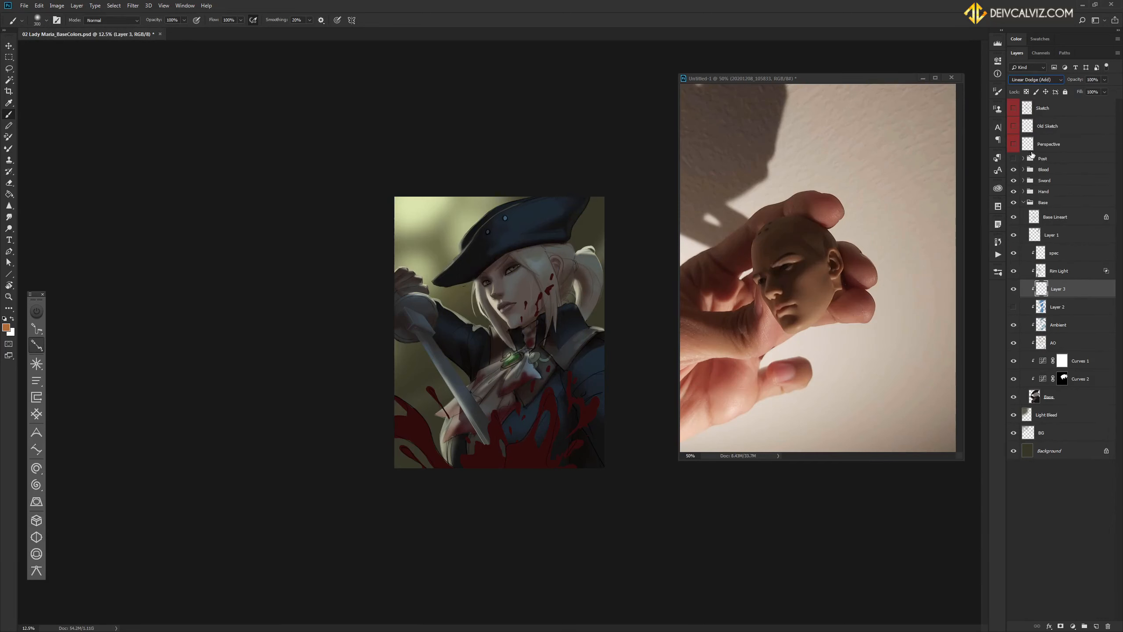
Pick a saturated purple and paint the glow on Layer 3 over the eyes, nose, cheek and jaw with a smaller brush.
{"action": "left_click", "coordinate": [7, 328]}
{"action": "left_click_drag", "start_coordinate": [741, 339], "coordinate": [746, 329]}
{"action": "left_click", "coordinate": [696, 340]}
{"action": "key", "text": "Return"}
{"action": "key", "text": "bracketleft"}
{"action": "mouse_move", "coordinate": [500, 270]}
{"action": "left_mouse_down"}
{"action": "mouse_move", "coordinate": [518, 257]}
{"action": "mouse_move", "coordinate": [488, 277]}
{"action": "left_mouse_up"}
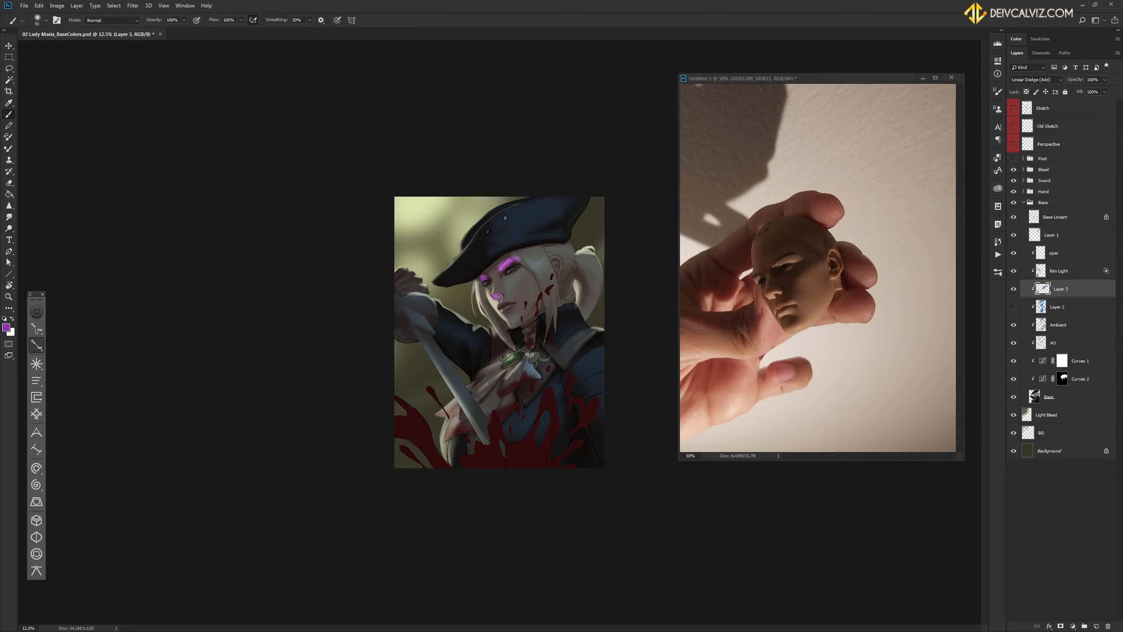
{"action": "mouse_move", "coordinate": [508, 303]}
{"action": "left_mouse_down"}
{"action": "mouse_move", "coordinate": [536, 296]}
{"action": "mouse_move", "coordinate": [536, 278]}
{"action": "mouse_move", "coordinate": [517, 325]}
{"action": "mouse_move", "coordinate": [536, 286]}
{"action": "mouse_move", "coordinate": [527, 318]}
{"action": "mouse_move", "coordinate": [500, 330]}
{"action": "mouse_move", "coordinate": [527, 338]}
{"action": "left_mouse_up"}
Adjust the brush size and paint the purple glow around the ear and along the ponytail.
{"action": "key", "text": "bracketright"}
{"action": "key", "text": "bracketright"}
{"action": "key", "text": "bracketright"}
{"action": "key", "text": "bracketleft"}
{"action": "key", "text": "bracketleft"}
{"action": "key", "text": "bracketleft"}
{"action": "mouse_move", "coordinate": [557, 278]}
{"action": "left_mouse_down"}
{"action": "mouse_move", "coordinate": [588, 276]}
{"action": "mouse_move", "coordinate": [579, 281]}
{"action": "mouse_move", "coordinate": [593, 295]}
{"action": "mouse_move", "coordinate": [578, 269]}
{"action": "mouse_move", "coordinate": [576, 325]}
{"action": "left_mouse_up"}
Enlarge the brush and paint the purple glow along the underside of the hat's brim.
{"action": "key", "text": "bracketright"}
{"action": "key", "text": "bracketright"}
{"action": "key", "text": "bracketright"}
{"action": "key", "text": "bracketright"}
{"action": "key", "text": "bracketright"}
{"action": "key", "text": "bracketright"}
{"action": "mouse_move", "coordinate": [470, 273]}
{"action": "left_mouse_down"}
{"action": "mouse_move", "coordinate": [505, 245]}
{"action": "mouse_move", "coordinate": [468, 272]}
{"action": "mouse_move", "coordinate": [527, 237]}
{"action": "mouse_move", "coordinate": [474, 263]}
{"action": "mouse_move", "coordinate": [564, 234]}
{"action": "left_mouse_up"}
{"action": "key", "text": "bracketright"}
{"action": "left_click_drag", "start_coordinate": [497, 239], "coordinate": [445, 282]}
{"action": "key", "text": "bracketright"}
{"action": "key", "text": "bracketright"}
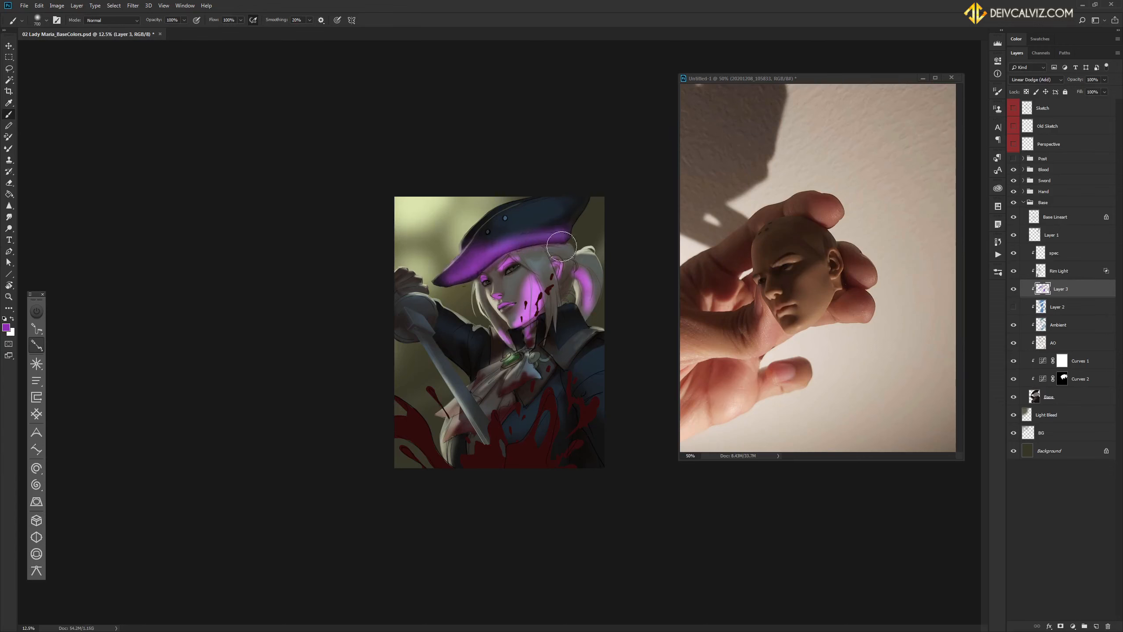
Paint the purple glow on the raised arm's sleeve and the lower parts of the coat, varying the brush size.
{"action": "key", "text": "bracketleft"}
{"action": "key", "text": "bracketleft"}
{"action": "left_click_drag", "start_coordinate": [445, 343], "coordinate": [475, 373]}
{"action": "key", "text": "bracketright"}
{"action": "key", "text": "bracketright"}
{"action": "left_click_drag", "start_coordinate": [454, 431], "coordinate": [457, 463]}
{"action": "mouse_move", "coordinate": [515, 440]}
{"action": "left_mouse_down"}
{"action": "mouse_move", "coordinate": [564, 434]}
{"action": "mouse_move", "coordinate": [558, 446]}
{"action": "left_mouse_up"}
{"action": "left_click_drag", "start_coordinate": [567, 401], "coordinate": [572, 386]}
{"action": "key", "text": "bracketleft"}
{"action": "key", "text": "bracketleft"}
{"action": "key", "text": "bracketleft"}
{"action": "key", "text": "bracketleft"}
{"action": "key", "text": "bracketleft"}
{"action": "key", "text": "bracketleft"}
{"action": "key", "text": "bracketleft"}
{"action": "key", "text": "bracketleft"}
{"action": "key", "text": "bracketleft"}
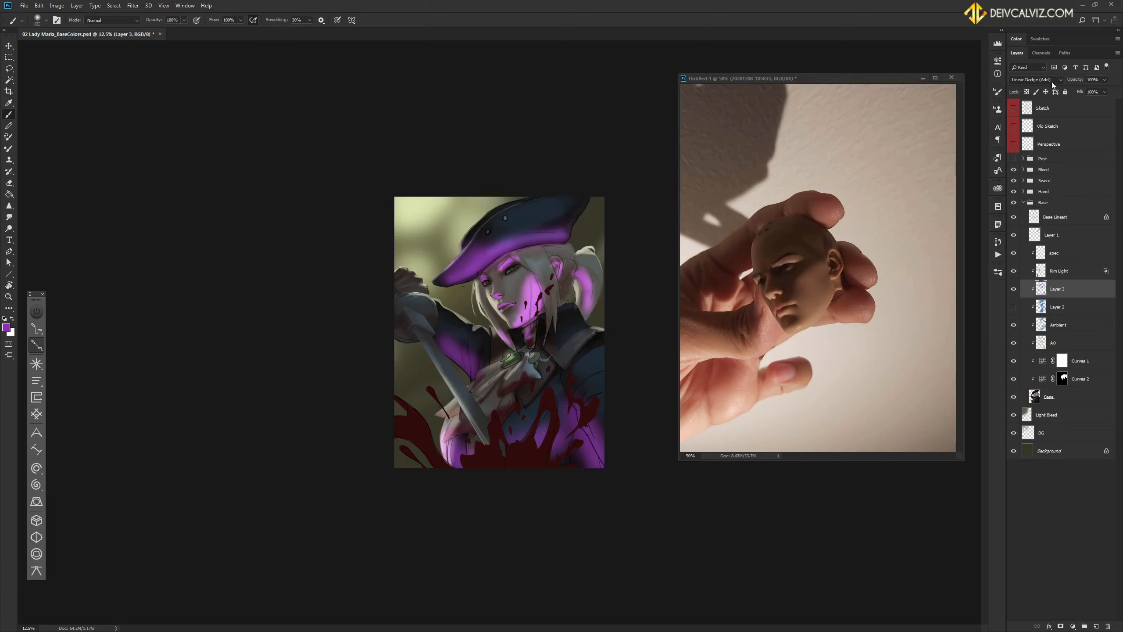
Compare Color Dodge with Linear Dodge (Add) on Layer 3 and leave the layer on Color Dodge.
{"action": "left_click", "coordinate": [1034, 80]}
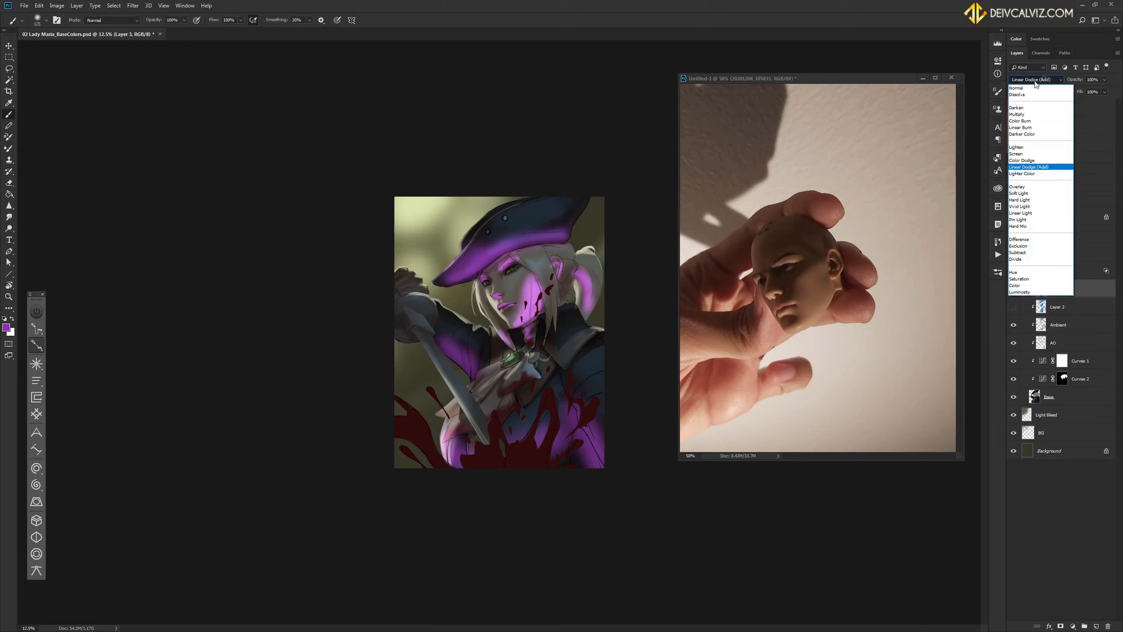
{"action": "left_click", "coordinate": [1030, 161]}
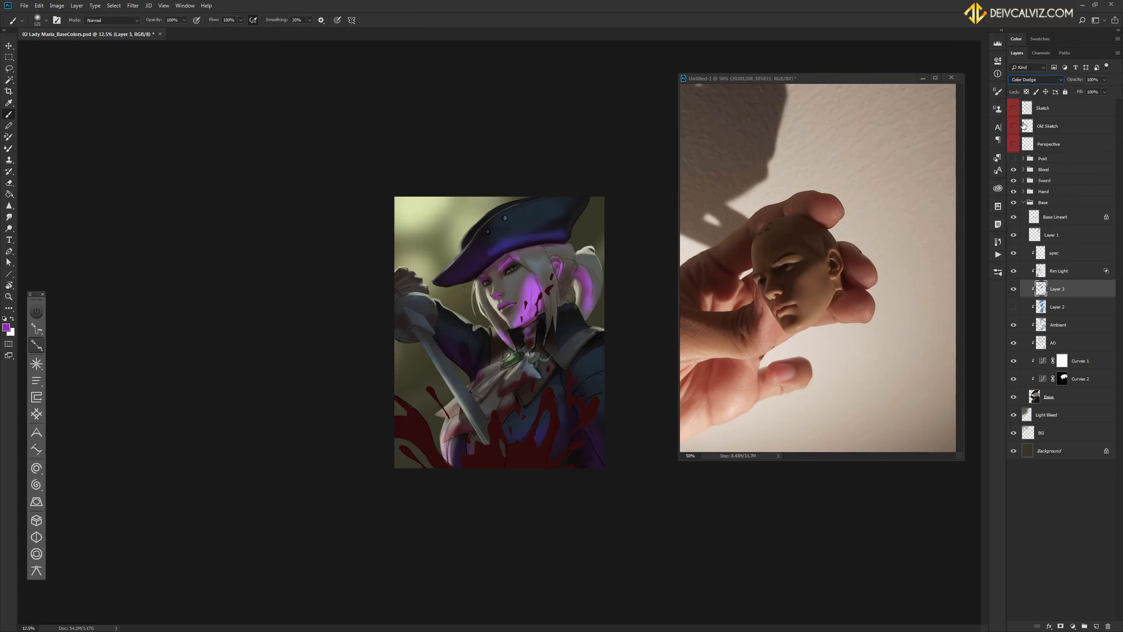
{"action": "left_click", "coordinate": [1032, 81]}
{"action": "left_click", "coordinate": [1030, 162]}
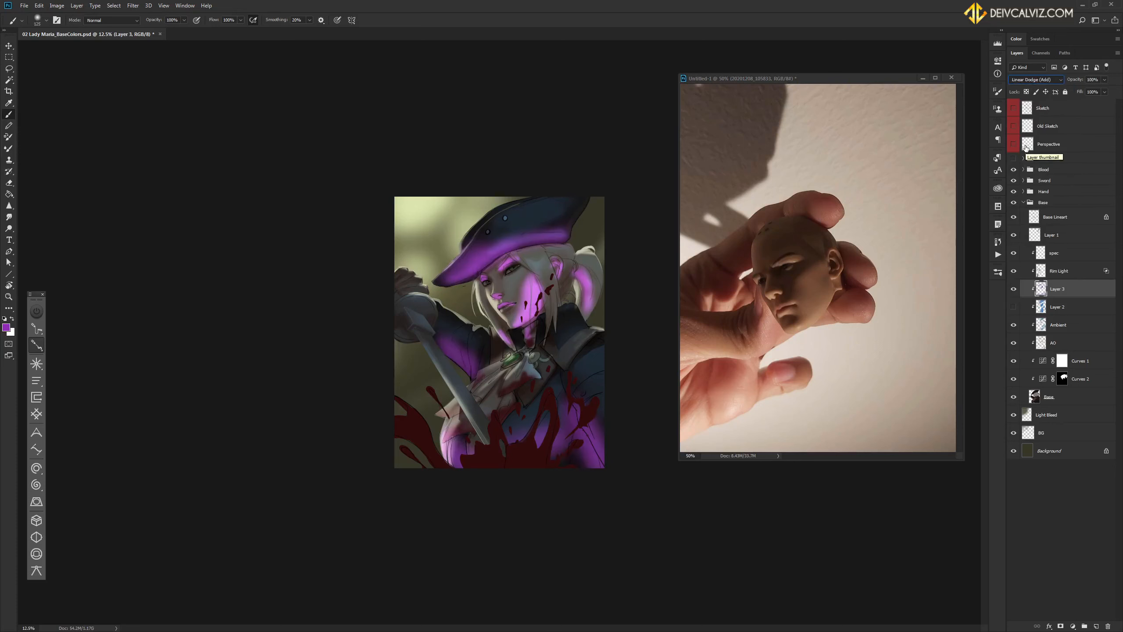
{"action": "left_click", "coordinate": [1034, 81]}
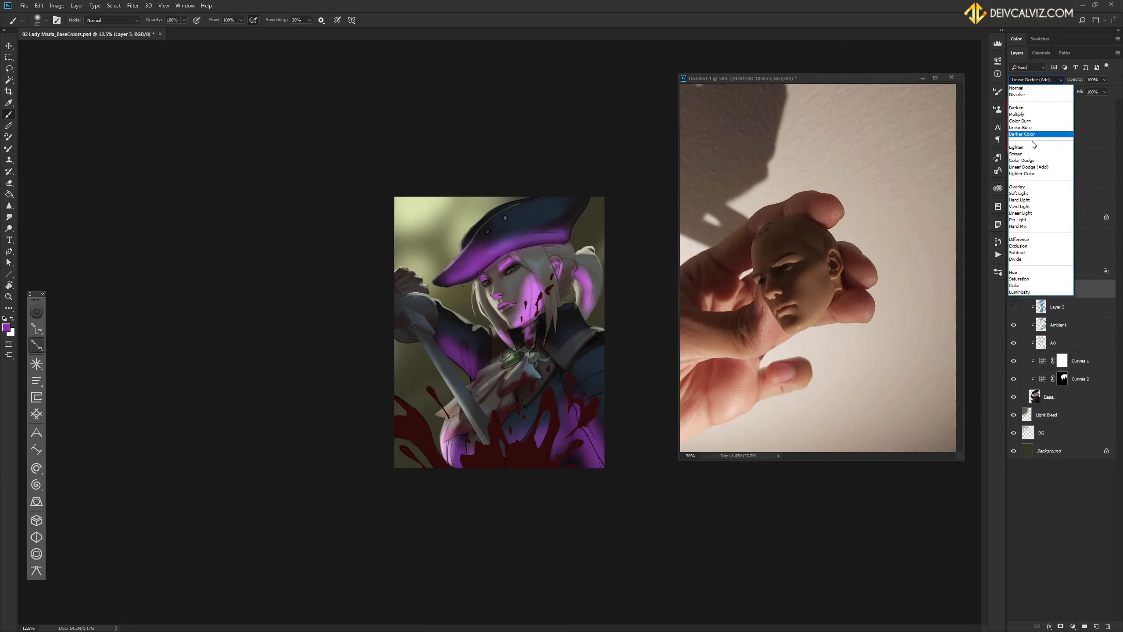
{"action": "left_click", "coordinate": [1028, 162]}
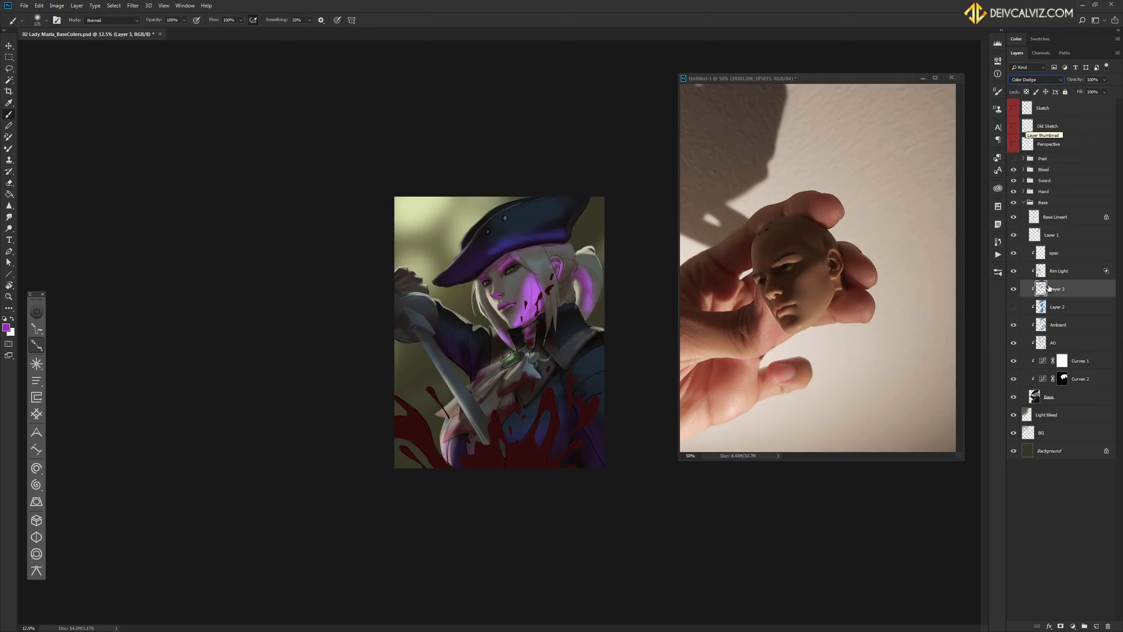
Toggle Transparency Shapes Layer repeatedly in Layer 3's blending options to compare the glow, accept the dialog and return to the brush.
{"action": "double_click", "coordinate": [1081, 294]}
{"action": "left_click_drag", "start_coordinate": [411, 290], "coordinate": [842, 51]}
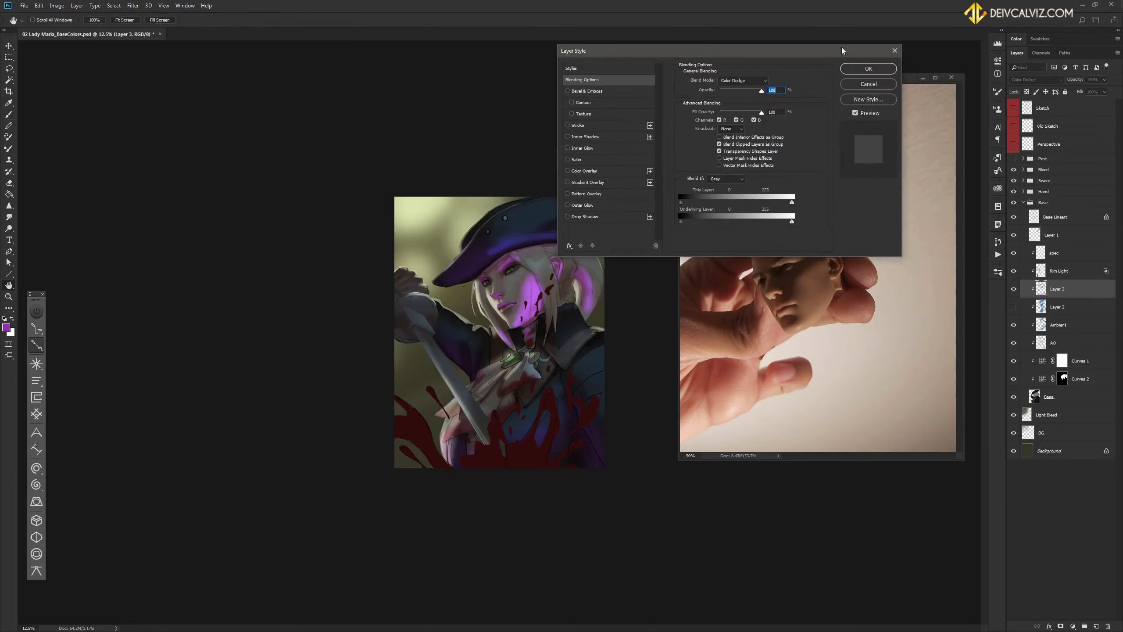
{"action": "left_click", "coordinate": [720, 152]}
{"action": "left_click", "coordinate": [720, 152]}
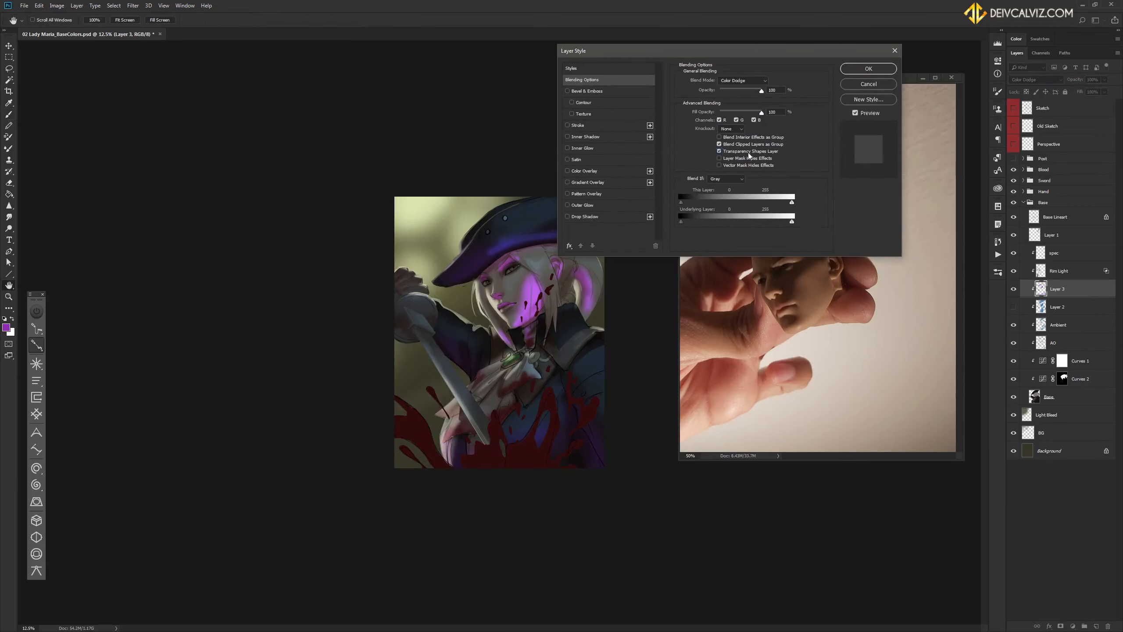
{"action": "left_click", "coordinate": [719, 152]}
{"action": "left_click", "coordinate": [720, 152]}
{"action": "left_click", "coordinate": [720, 151]}
{"action": "left_click", "coordinate": [721, 152]}
{"action": "left_click", "coordinate": [722, 152]}
{"action": "left_click", "coordinate": [720, 153]}
{"action": "left_click", "coordinate": [720, 152]}
{"action": "left_click", "coordinate": [862, 72]}
{"action": "key", "text": "b"}
Minimize the reference photo and compare the portrait with the Layer 3 and Layer 2 glows shown and hidden.
{"action": "left_click", "coordinate": [1014, 288]}
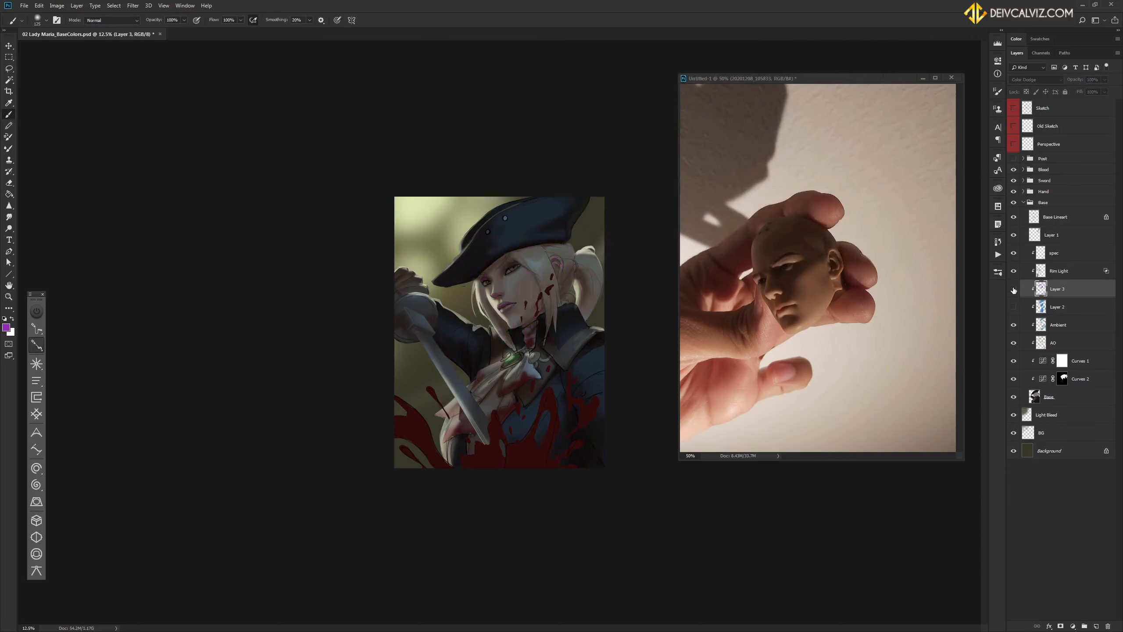
{"action": "left_click", "coordinate": [1014, 288]}
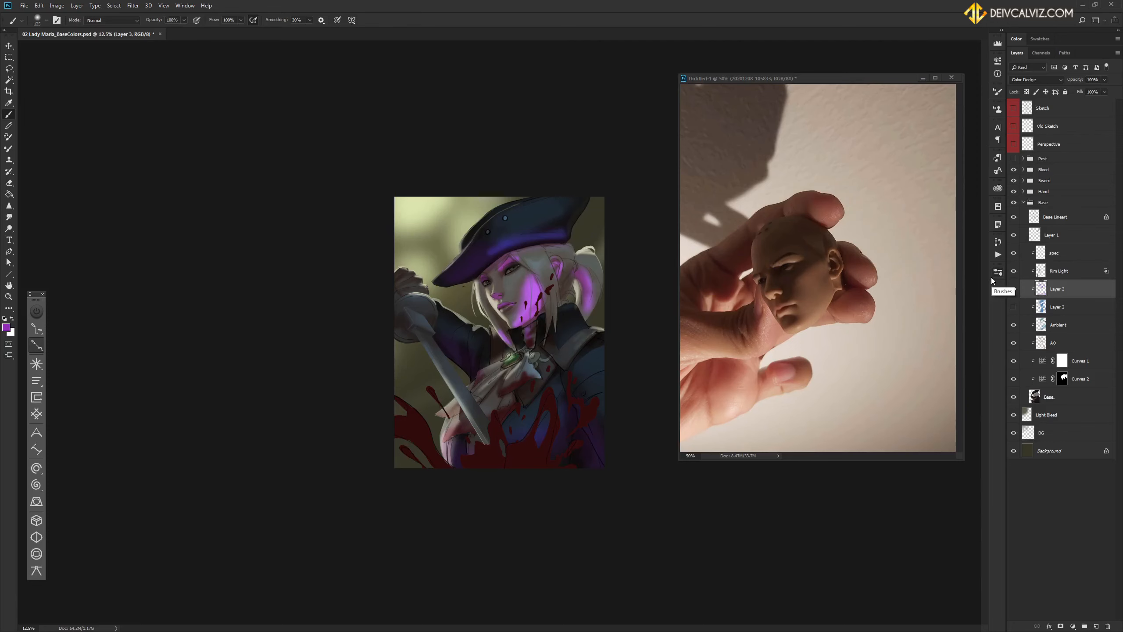
{"action": "left_click", "coordinate": [923, 78]}
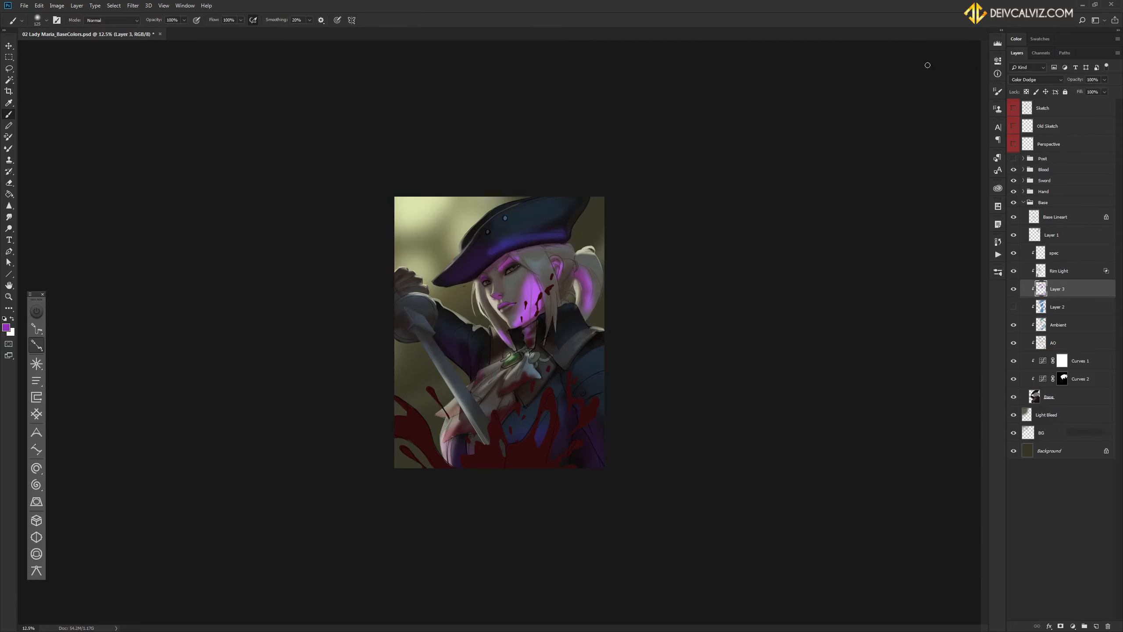
{"action": "left_click", "coordinate": [1013, 306]}
{"action": "left_click", "coordinate": [1013, 307]}
{"action": "left_click", "coordinate": [1014, 289]}
{"action": "left_click", "coordinate": [1013, 289]}
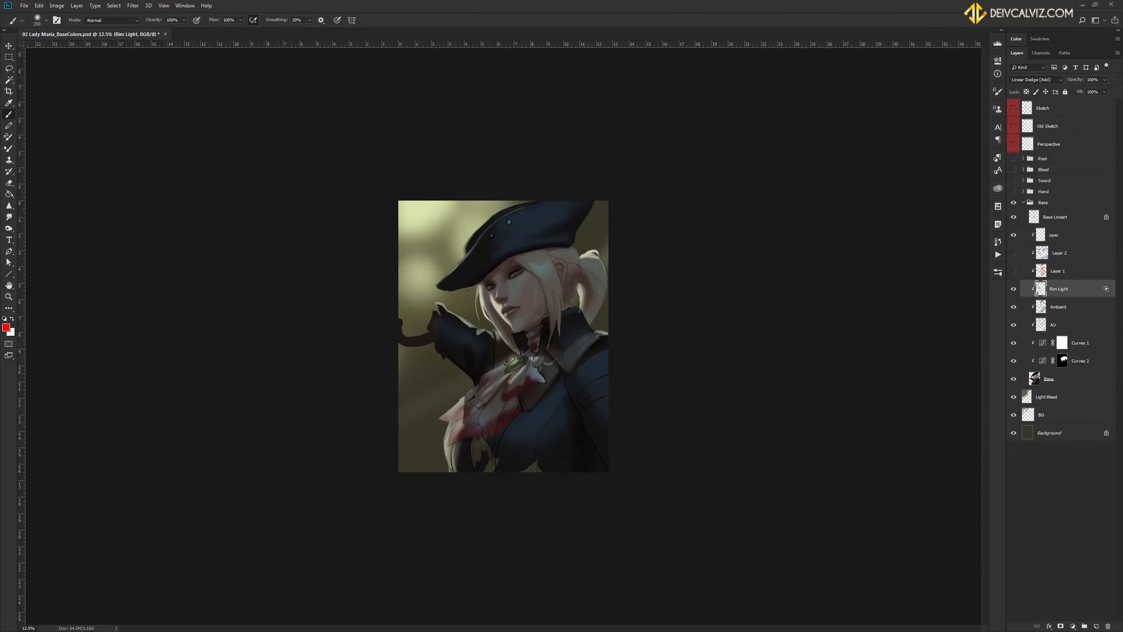
Add a clipped Curves adjustment above Rim Light, raise its midtones to brighten the figure, and invert its mask to black.
{"action": "left_click", "coordinate": [1074, 627]}
{"action": "left_click", "coordinate": [1074, 516]}
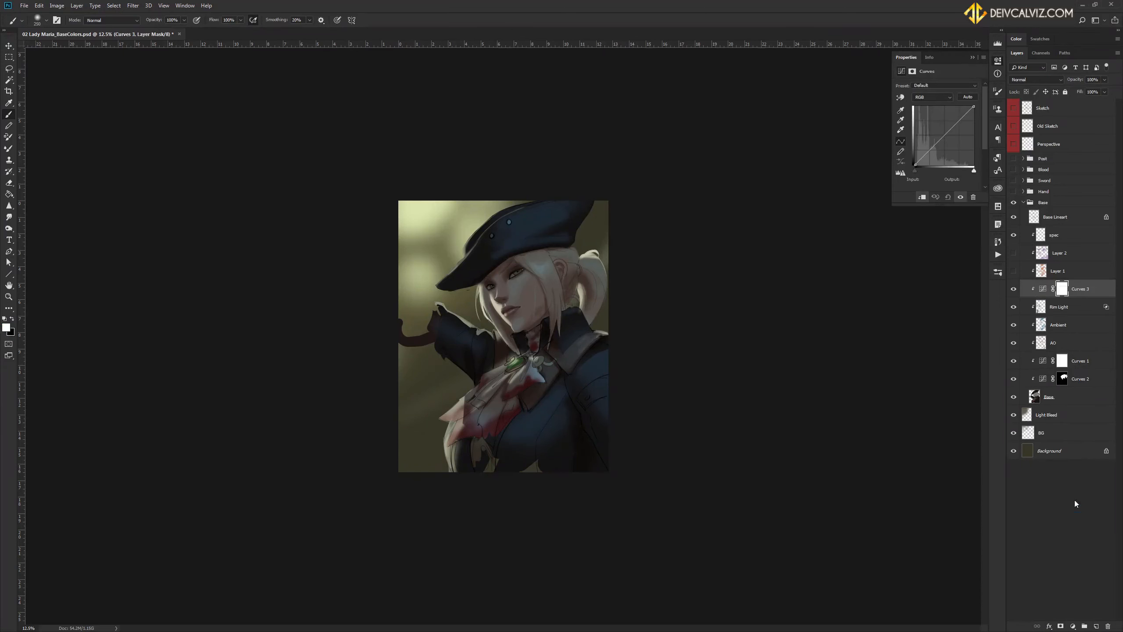
{"action": "left_click_drag", "start_coordinate": [945, 134], "coordinate": [938, 127]}
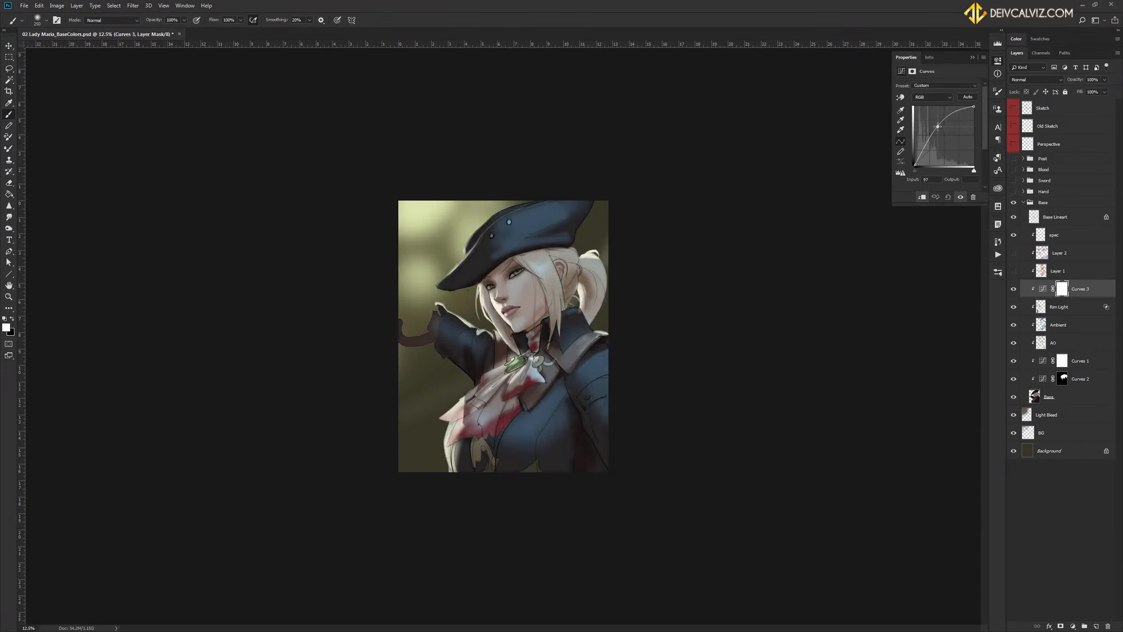
{"action": "left_click", "coordinate": [1063, 289]}
{"action": "key", "text": "ctrl+i"}
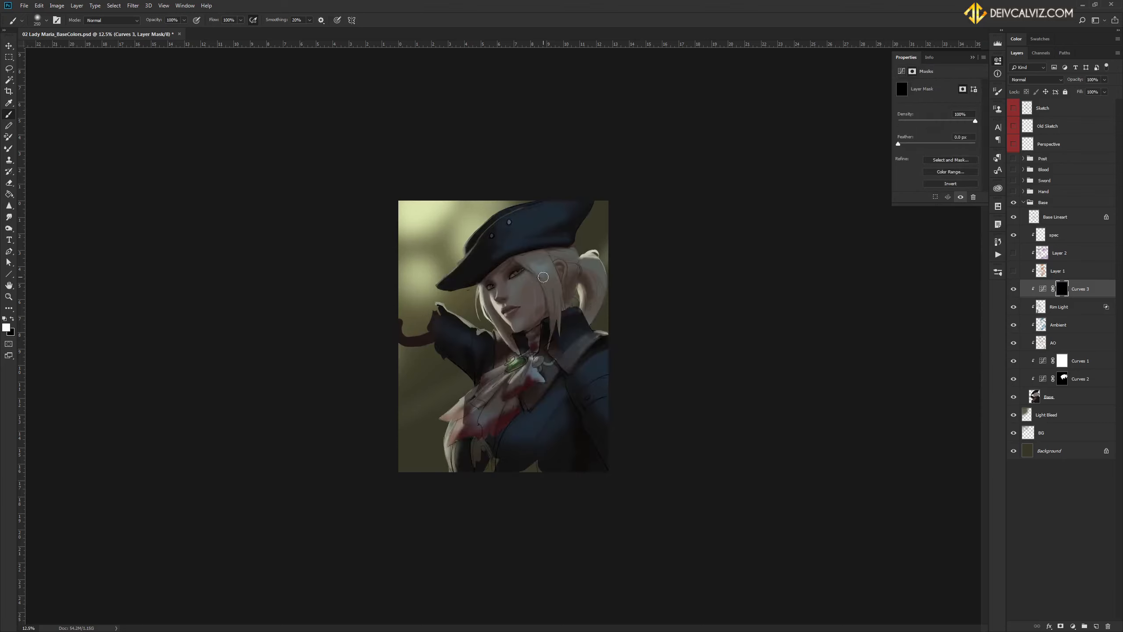
Paint white on the Curves 3 mask to brighten parts of the face, hair and hat.
{"action": "mouse_move", "coordinate": [543, 277]}
{"action": "left_mouse_down"}
{"action": "mouse_move", "coordinate": [503, 293]}
{"action": "mouse_move", "coordinate": [518, 315]}
{"action": "mouse_move", "coordinate": [531, 298]}
{"action": "mouse_move", "coordinate": [518, 327]}
{"action": "mouse_move", "coordinate": [555, 291]}
{"action": "mouse_move", "coordinate": [546, 299]}
{"action": "mouse_move", "coordinate": [552, 265]}
{"action": "mouse_move", "coordinate": [526, 289]}
{"action": "mouse_move", "coordinate": [555, 267]}
{"action": "mouse_move", "coordinate": [538, 234]}
{"action": "mouse_move", "coordinate": [526, 240]}
{"action": "mouse_move", "coordinate": [536, 224]}
{"action": "mouse_move", "coordinate": [521, 210]}
{"action": "mouse_move", "coordinate": [499, 230]}
{"action": "mouse_move", "coordinate": [565, 197]}
{"action": "left_mouse_up"}
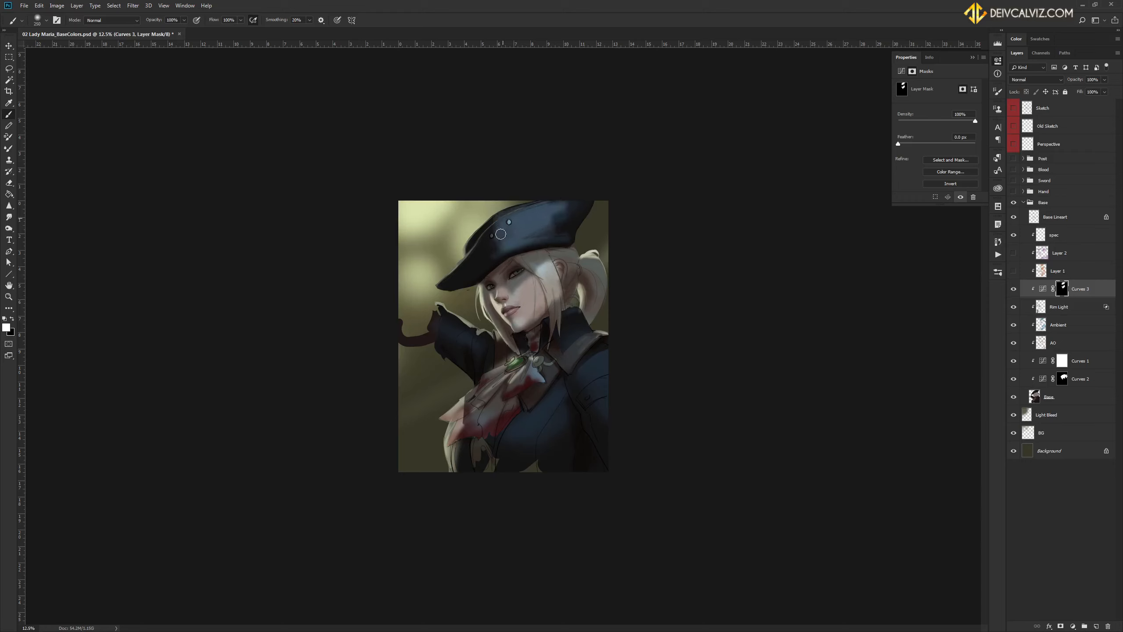
{"action": "mouse_move", "coordinate": [501, 234]}
{"action": "left_mouse_down"}
{"action": "mouse_move", "coordinate": [531, 233]}
{"action": "mouse_move", "coordinate": [522, 239]}
{"action": "mouse_move", "coordinate": [561, 198]}
{"action": "left_mouse_up"}
{"action": "mouse_move", "coordinate": [556, 279]}
{"action": "left_mouse_down"}
{"action": "mouse_move", "coordinate": [566, 266]}
{"action": "mouse_move", "coordinate": [570, 290]}
{"action": "mouse_move", "coordinate": [556, 305]}
{"action": "mouse_move", "coordinate": [554, 295]}
{"action": "left_mouse_up"}
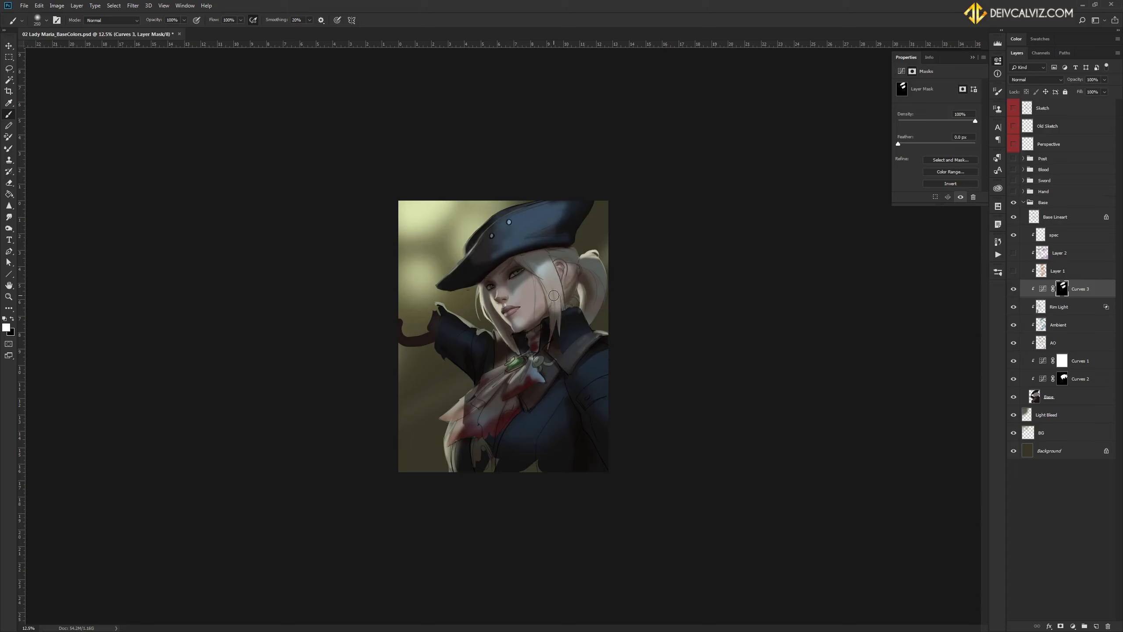